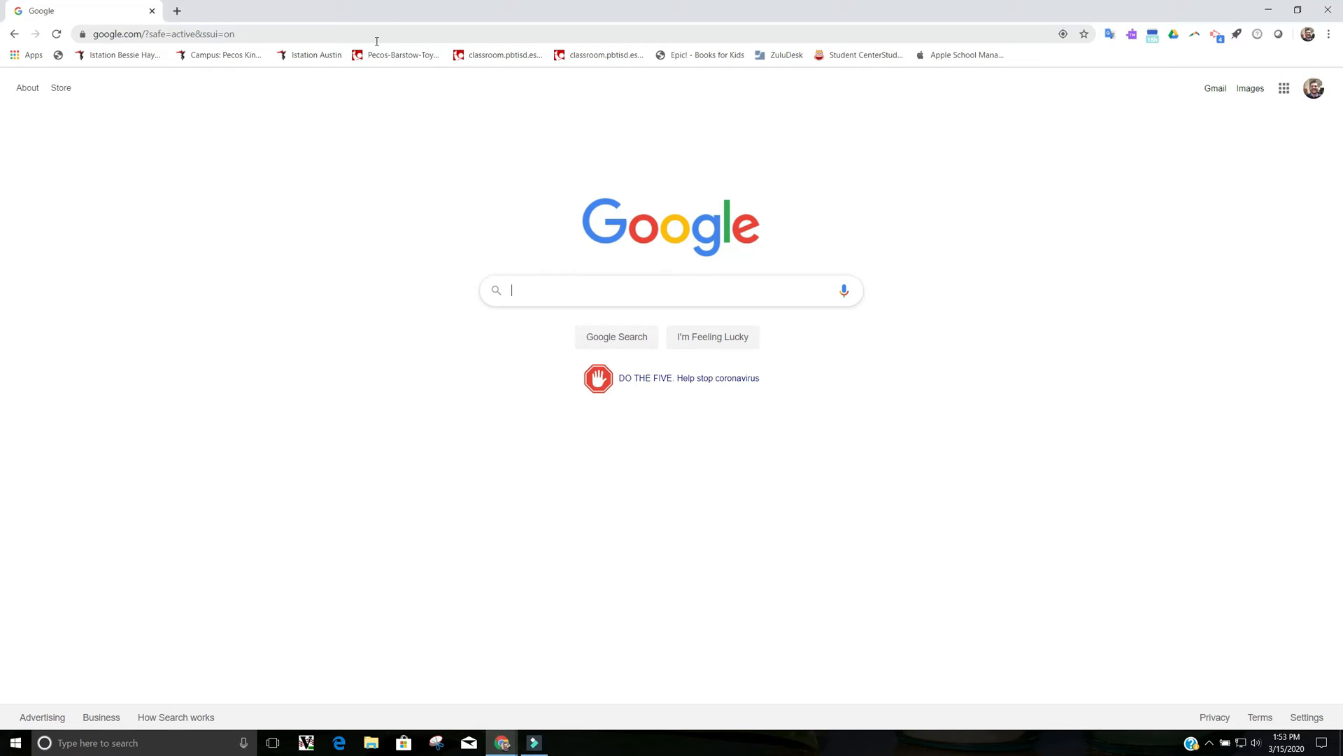
Go to pdfescape.com and launch the free online PDF editor.
{"action": "left_click", "coordinate": [385, 33]}
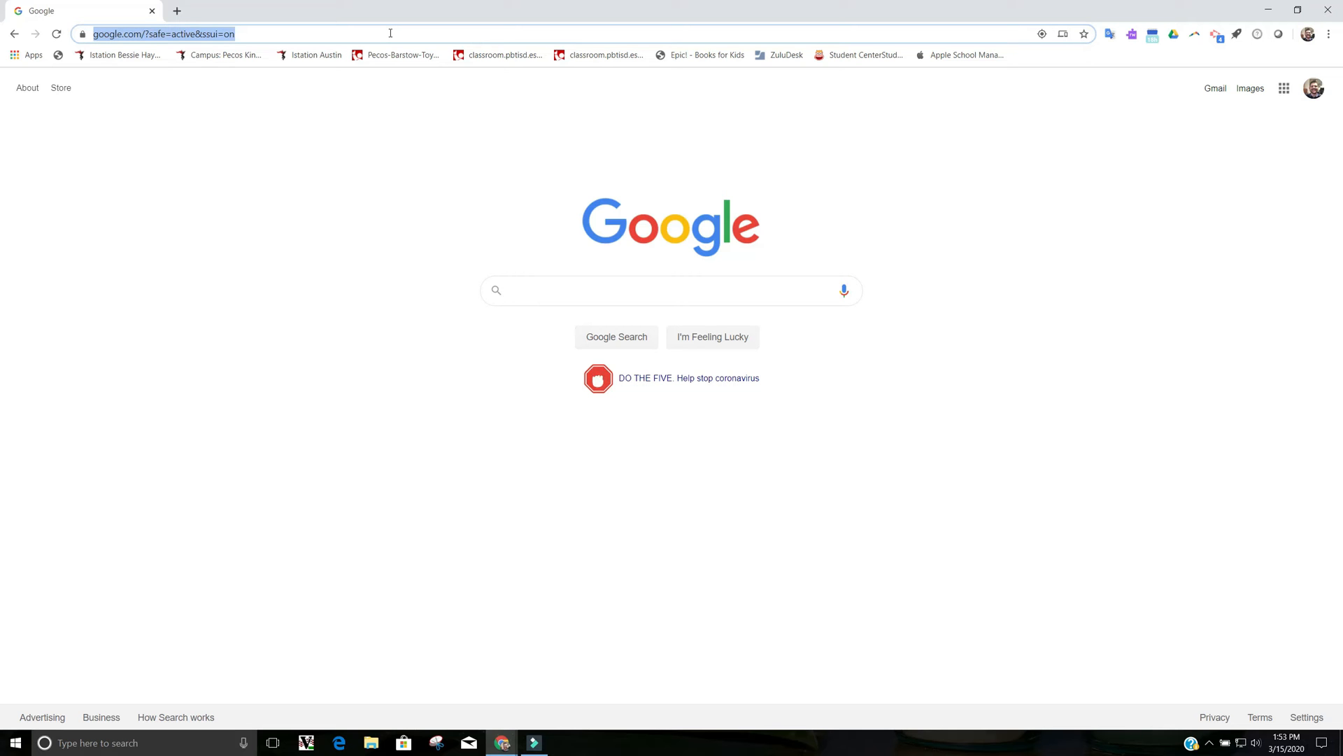
{"action": "type", "text": "pdfescape.com"}
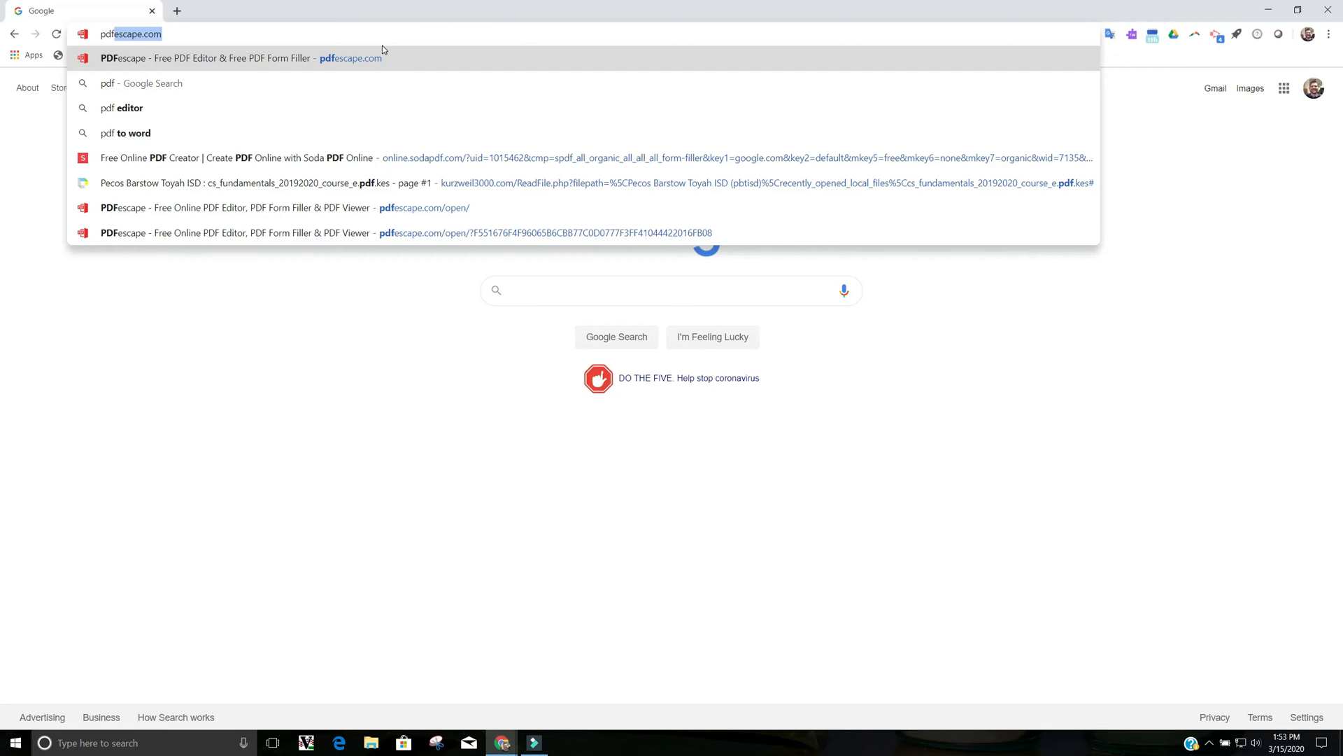
{"action": "key", "text": "Return"}
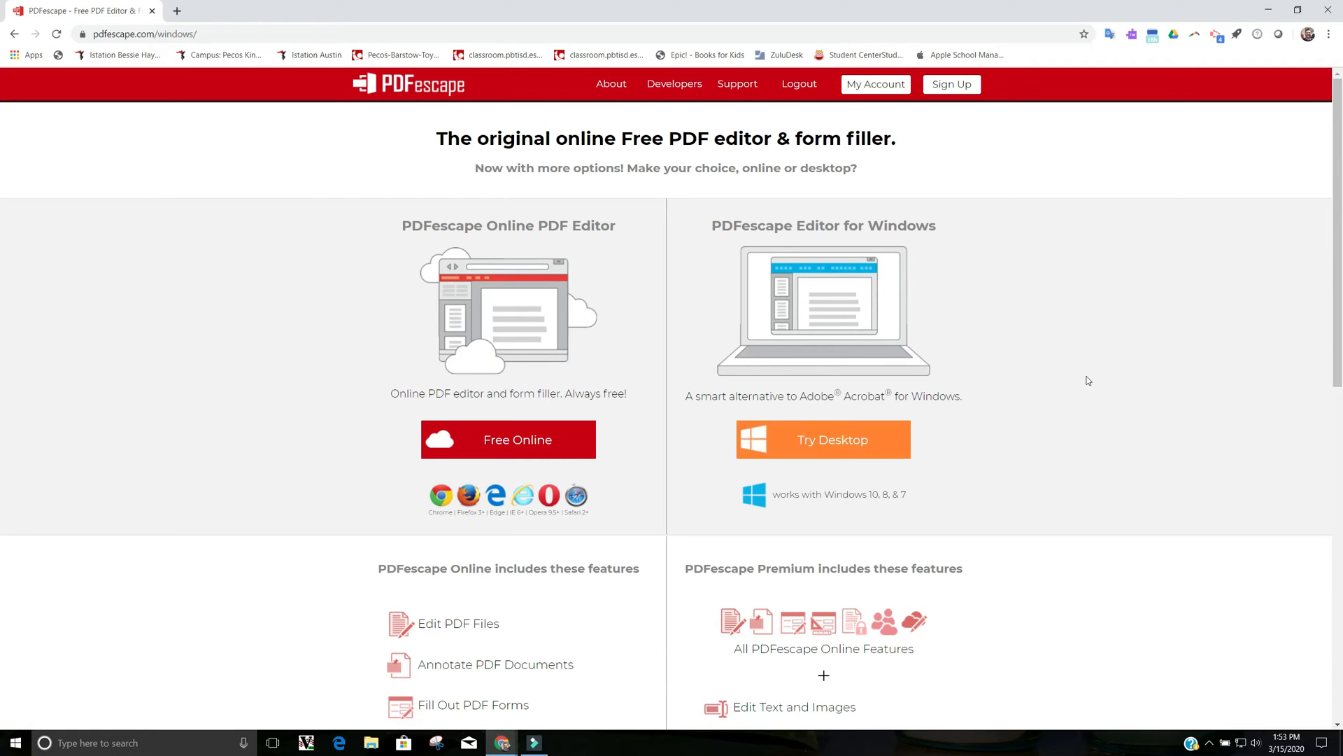
{"action": "left_click", "coordinate": [537, 442]}
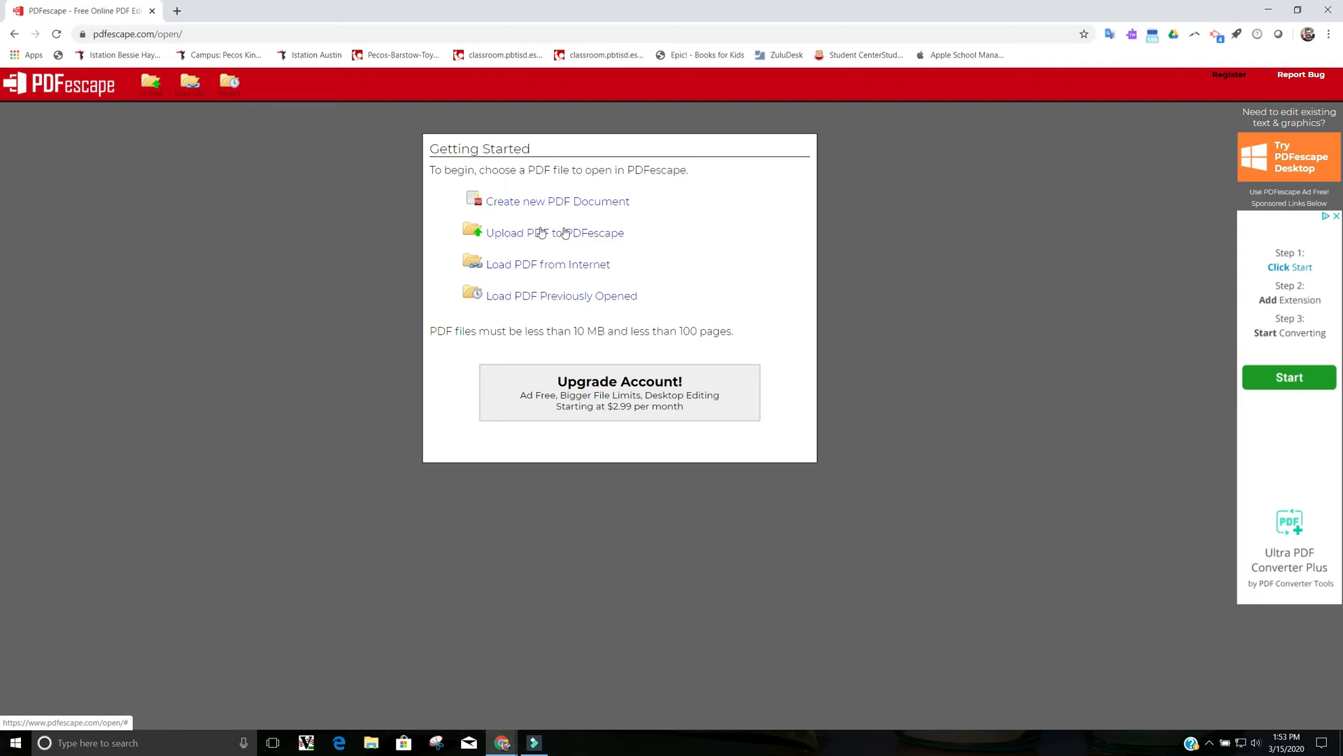
Upload the LIFE IN COLONIAL AMERICA PDF from the Desktop folder to the editor.
{"action": "left_click", "coordinate": [548, 229]}
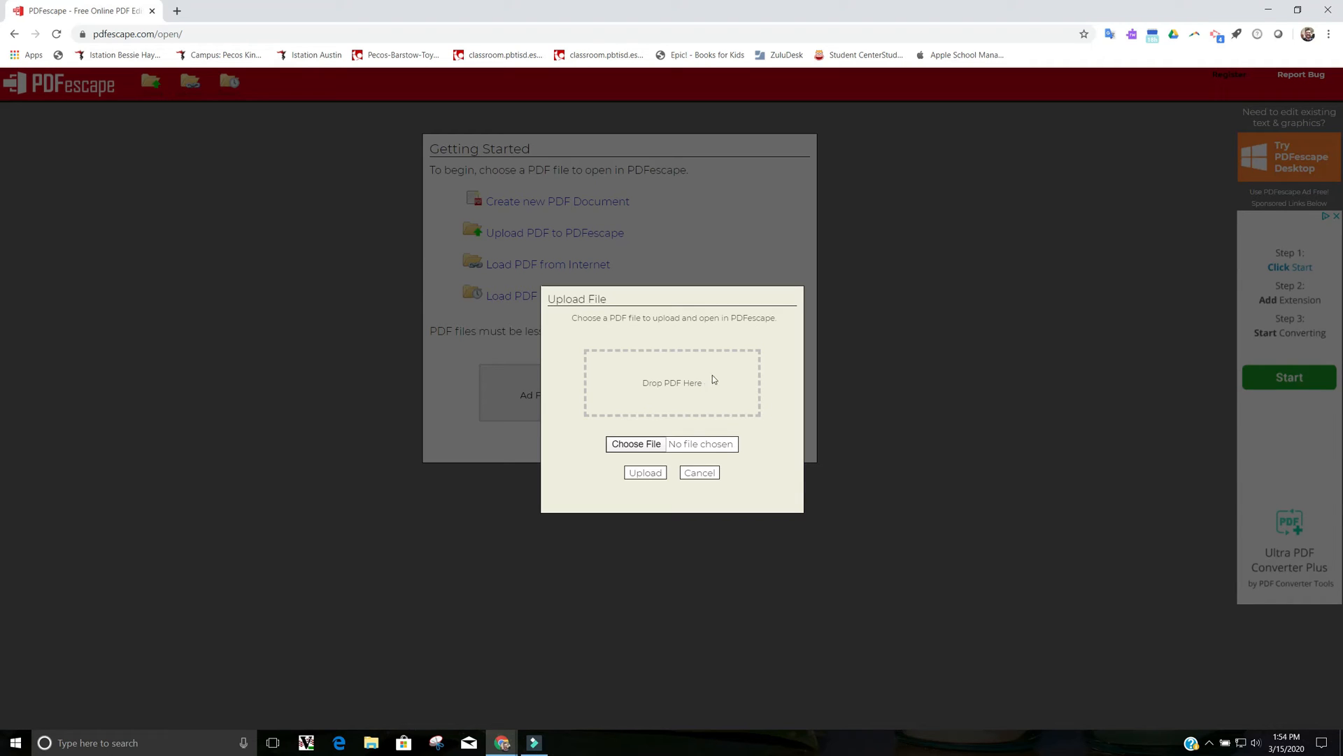
{"action": "left_click", "coordinate": [630, 452]}
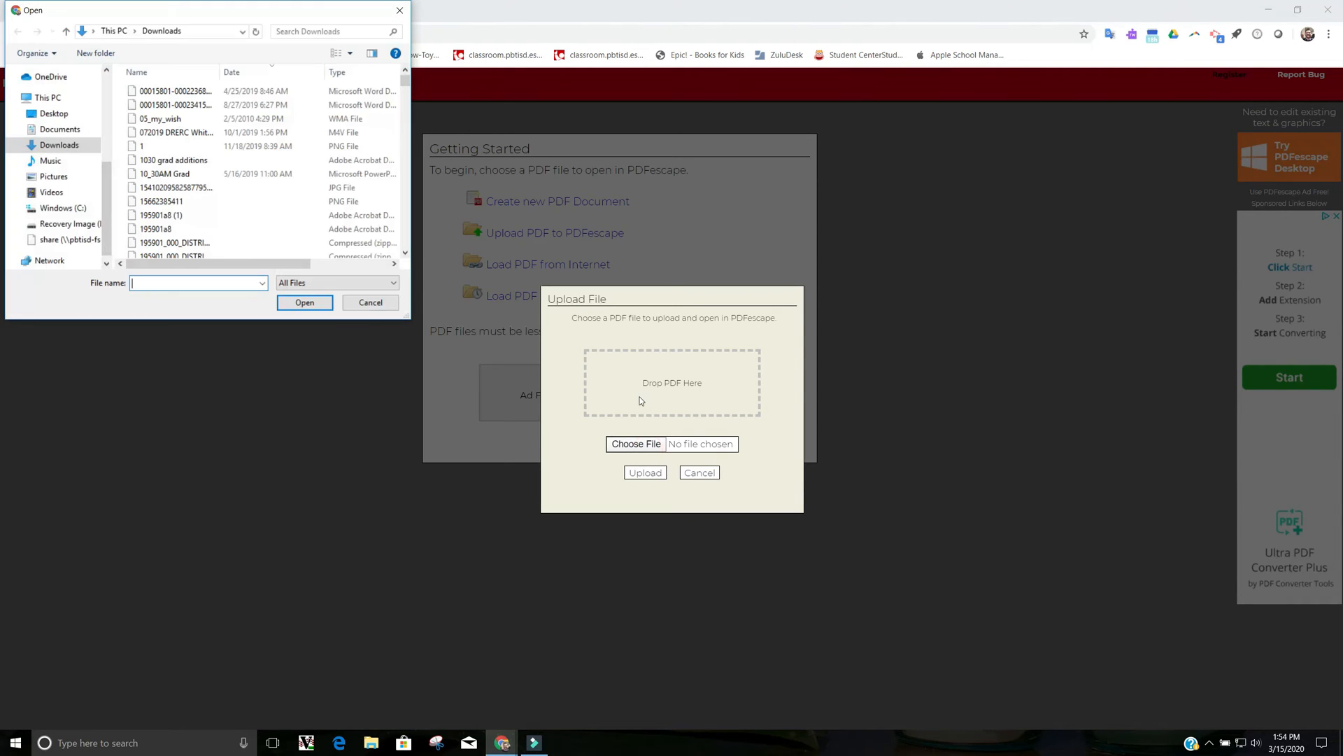
{"action": "left_click", "coordinate": [70, 119]}
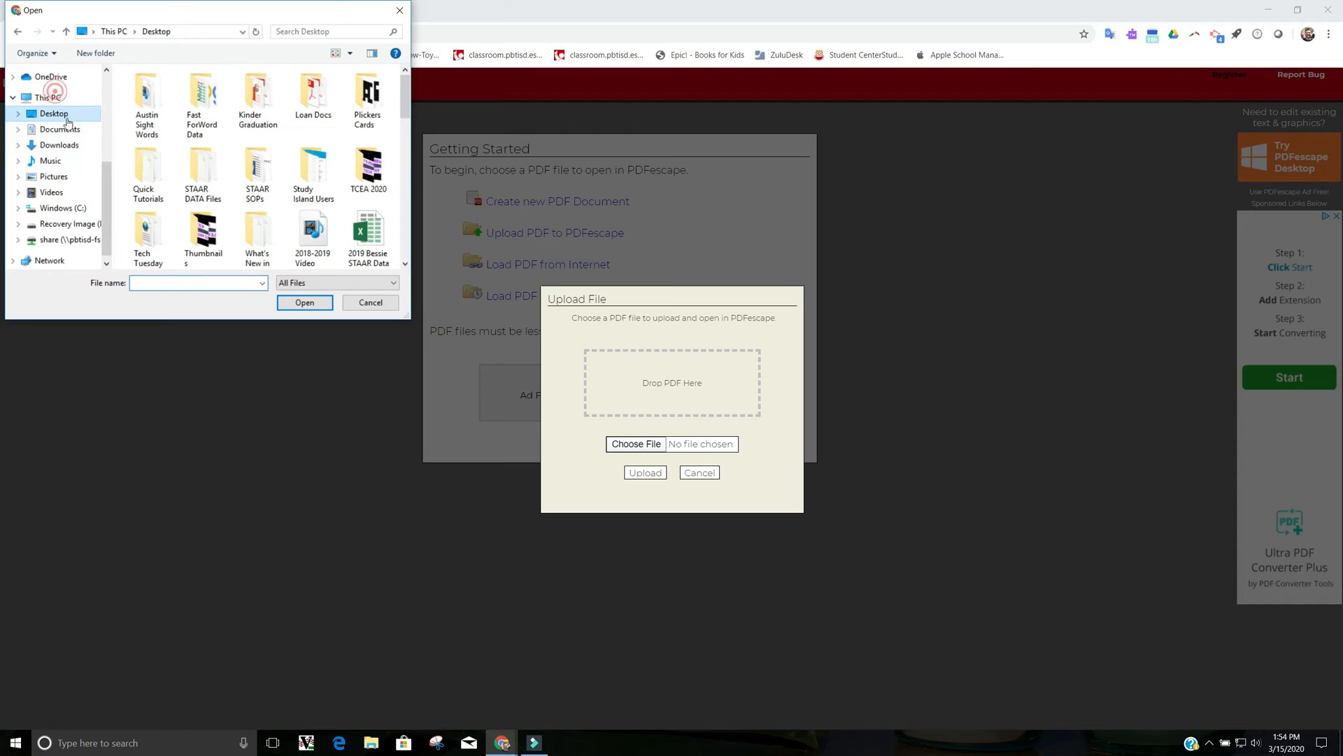
{"action": "scroll", "coordinate": [294, 208], "scroll_direction": "down", "scroll_amount": 3}
{"action": "scroll", "coordinate": [294, 208], "scroll_direction": "down", "scroll_amount": 3}
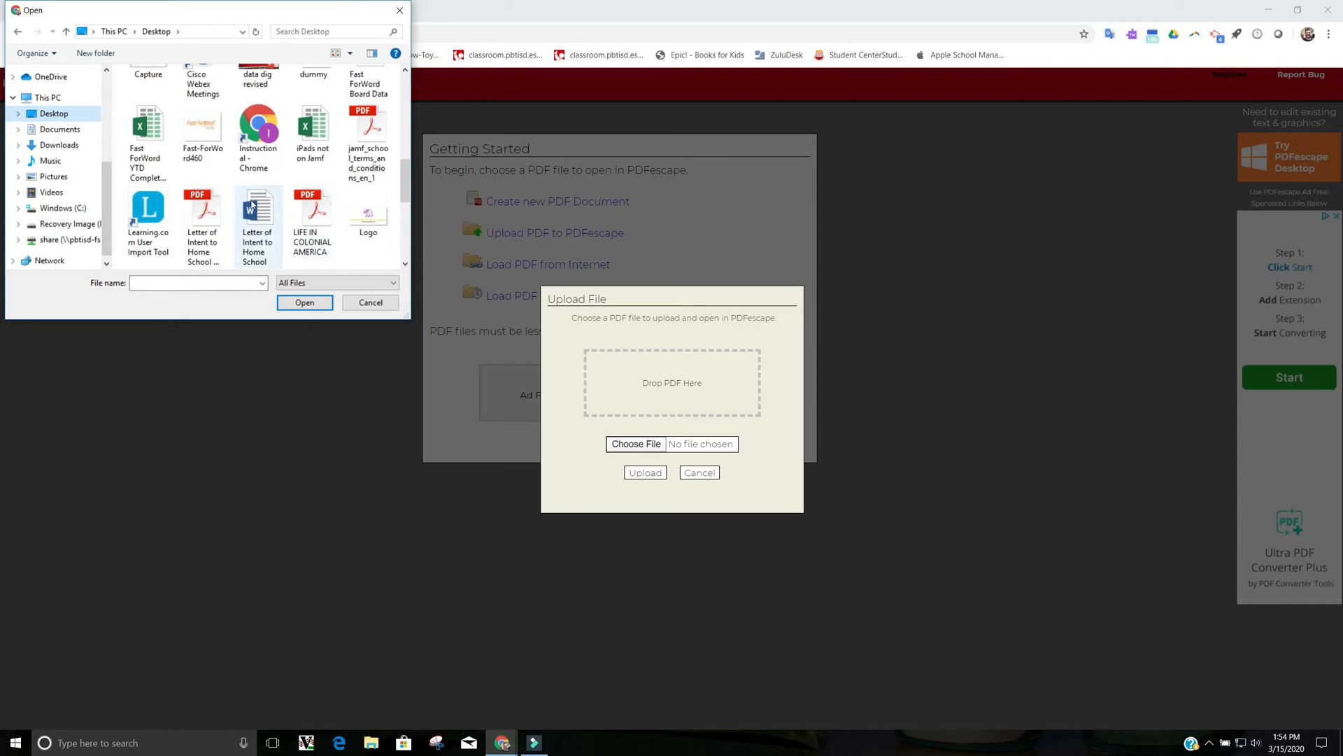
{"action": "left_click", "coordinate": [313, 221]}
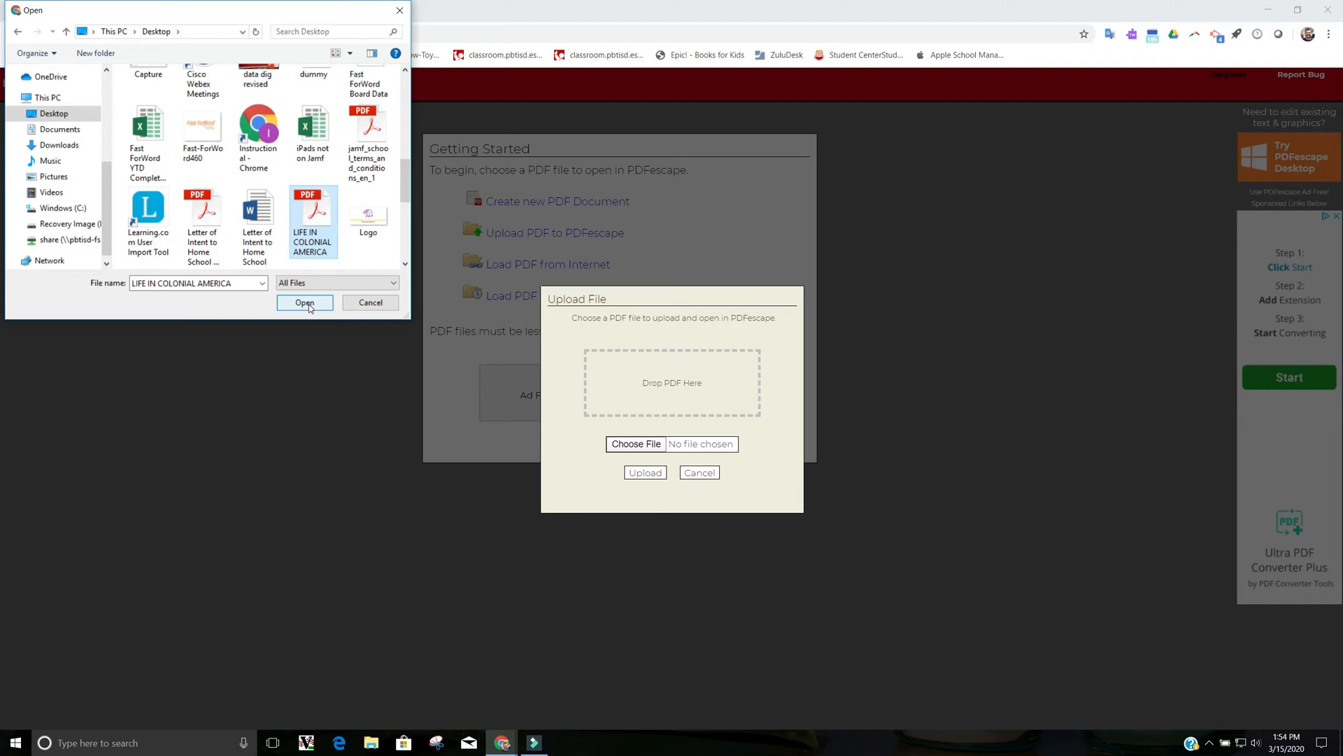
{"action": "left_click", "coordinate": [305, 302]}
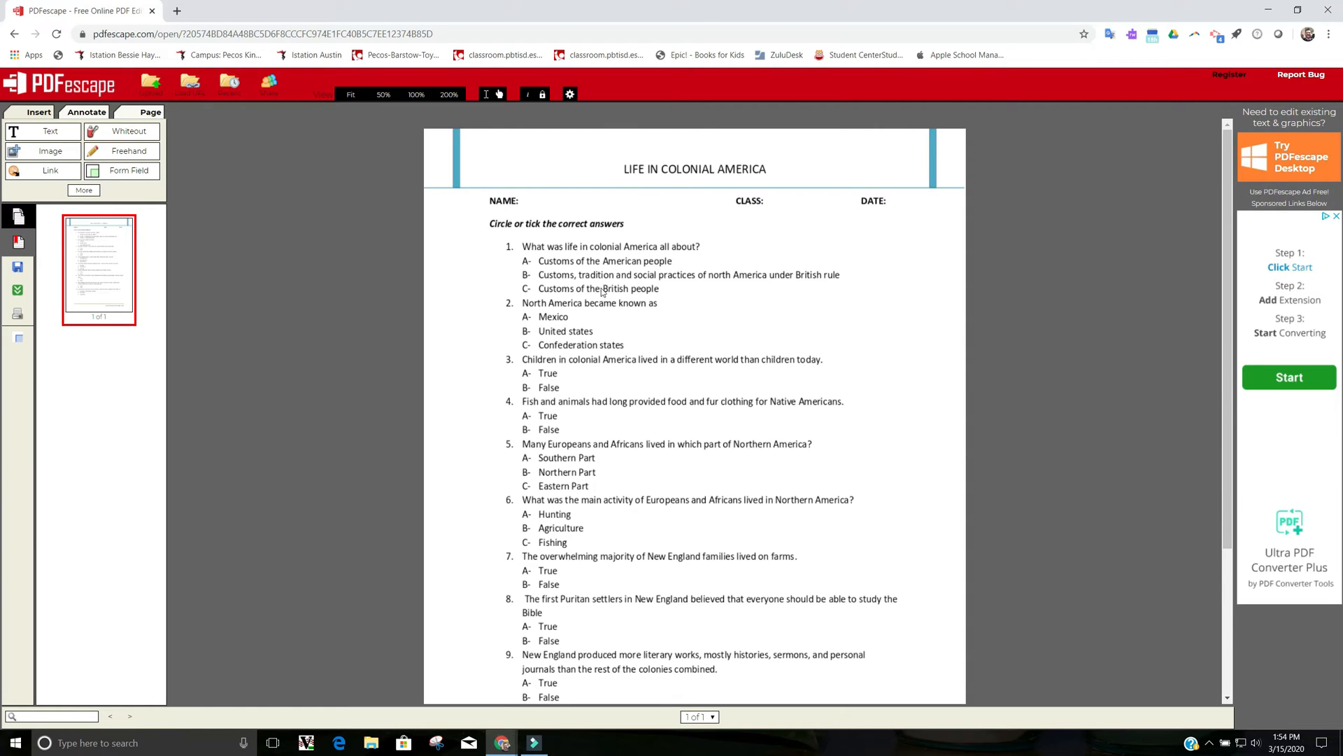
Insert a text form field beside the NAME label and size it to fit the space before CLASS.
{"action": "scroll", "coordinate": [602, 294], "scroll_direction": "down", "scroll_amount": 3}
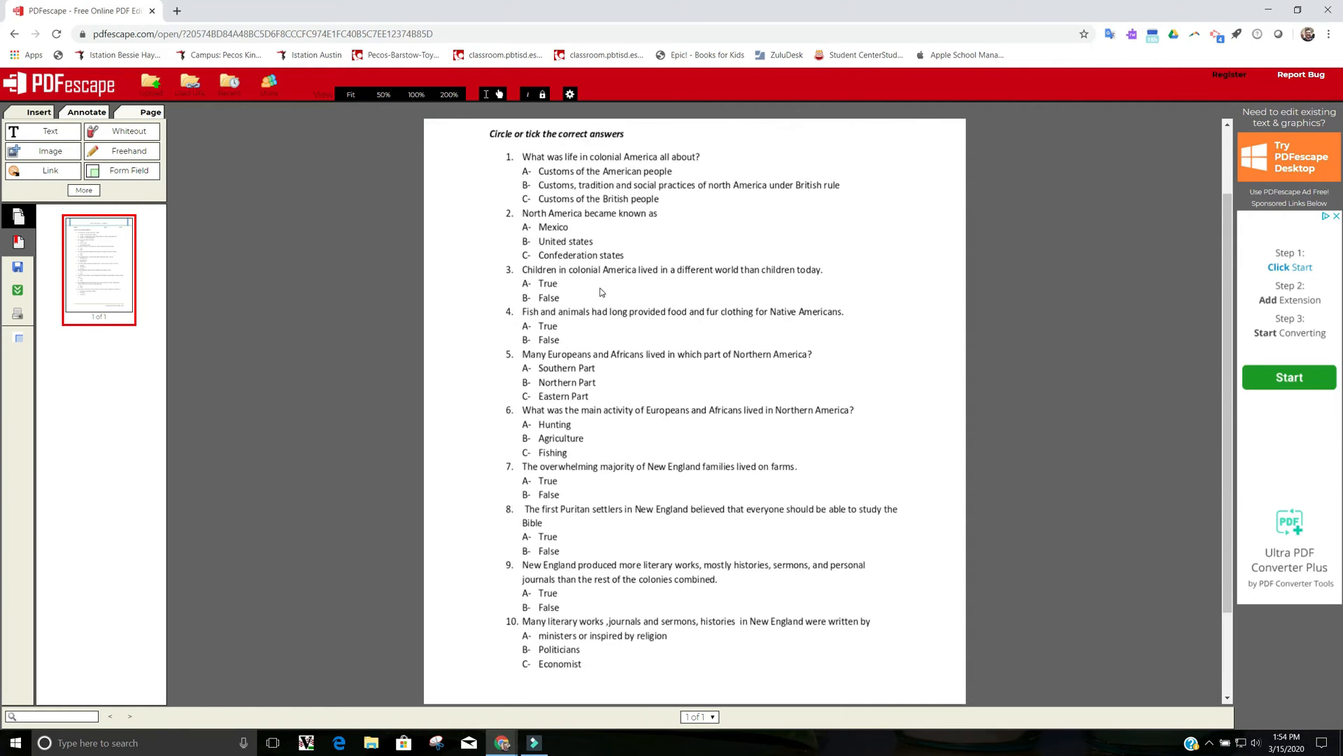
{"action": "scroll", "coordinate": [600, 293], "scroll_direction": "up", "scroll_amount": 3}
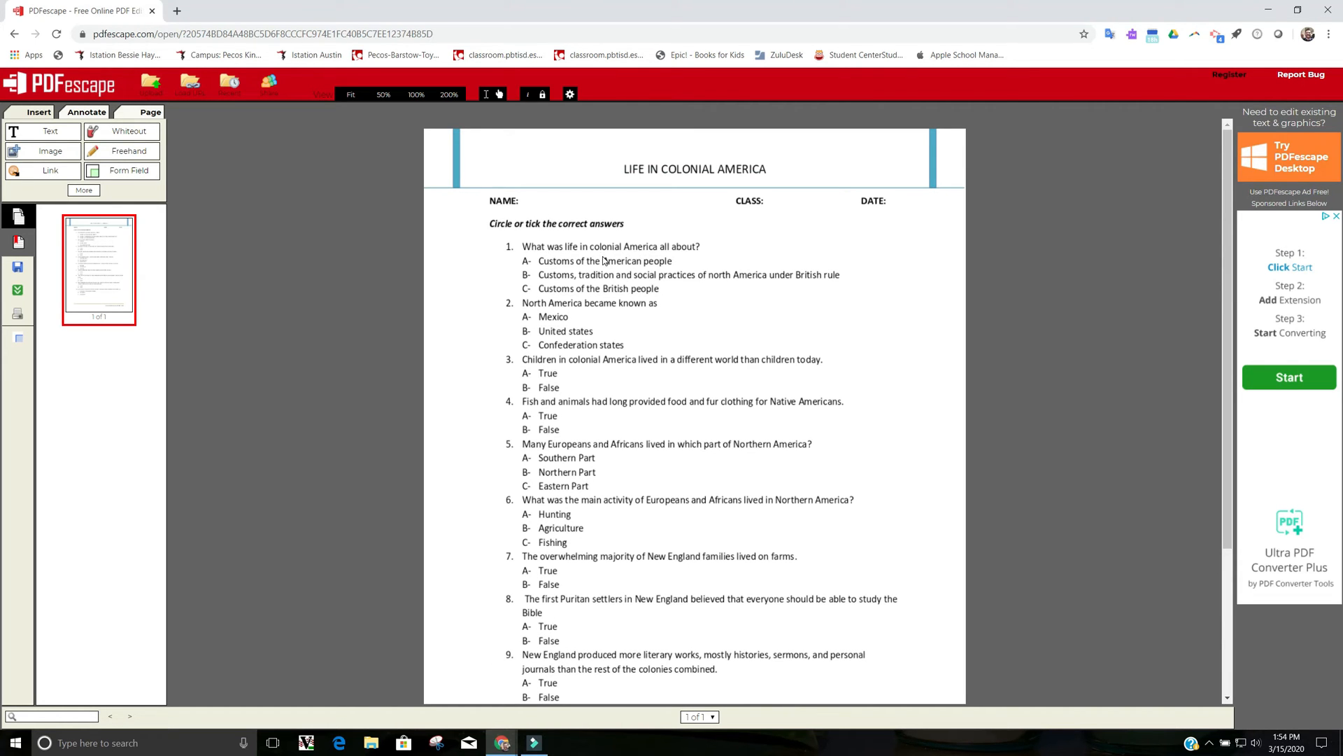
{"action": "scroll", "coordinate": [603, 256], "scroll_direction": "down", "scroll_amount": 4}
{"action": "scroll", "coordinate": [570, 364], "scroll_direction": "up", "scroll_amount": 4}
{"action": "left_click", "coordinate": [137, 179]}
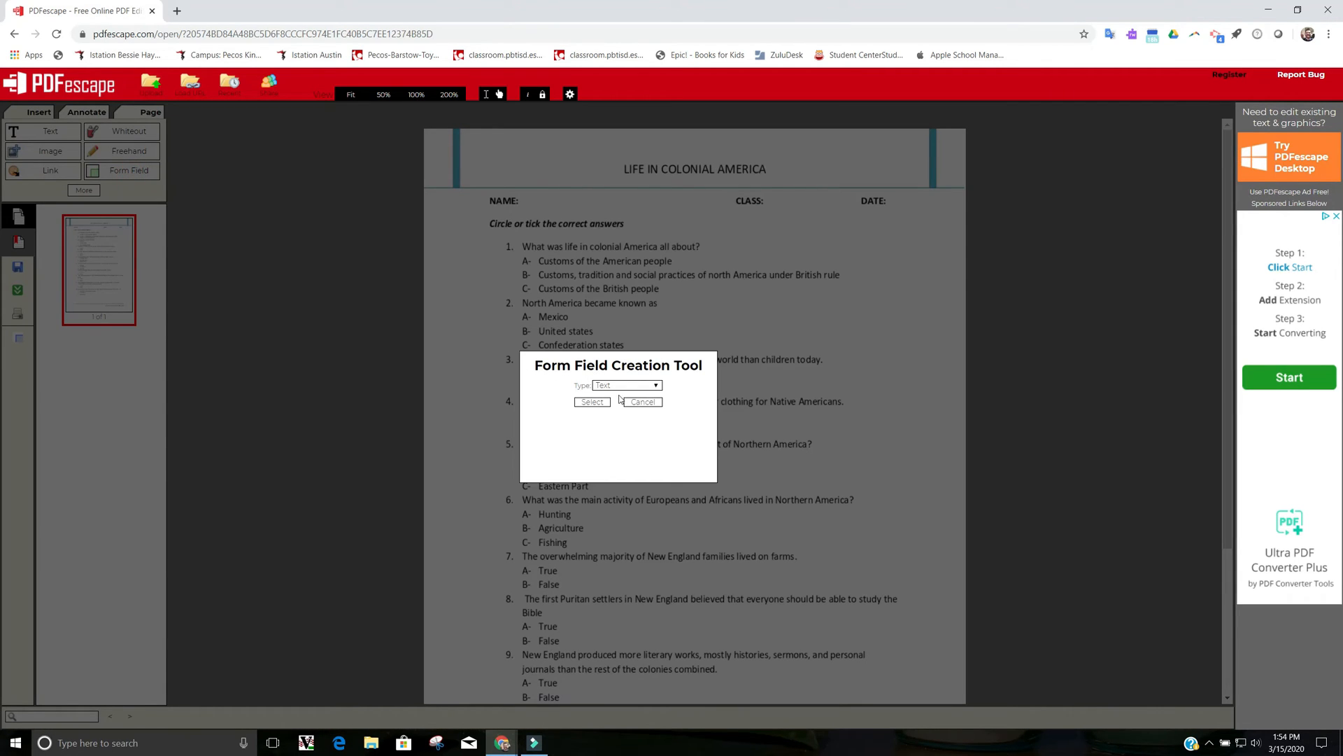
{"action": "left_click", "coordinate": [619, 387]}
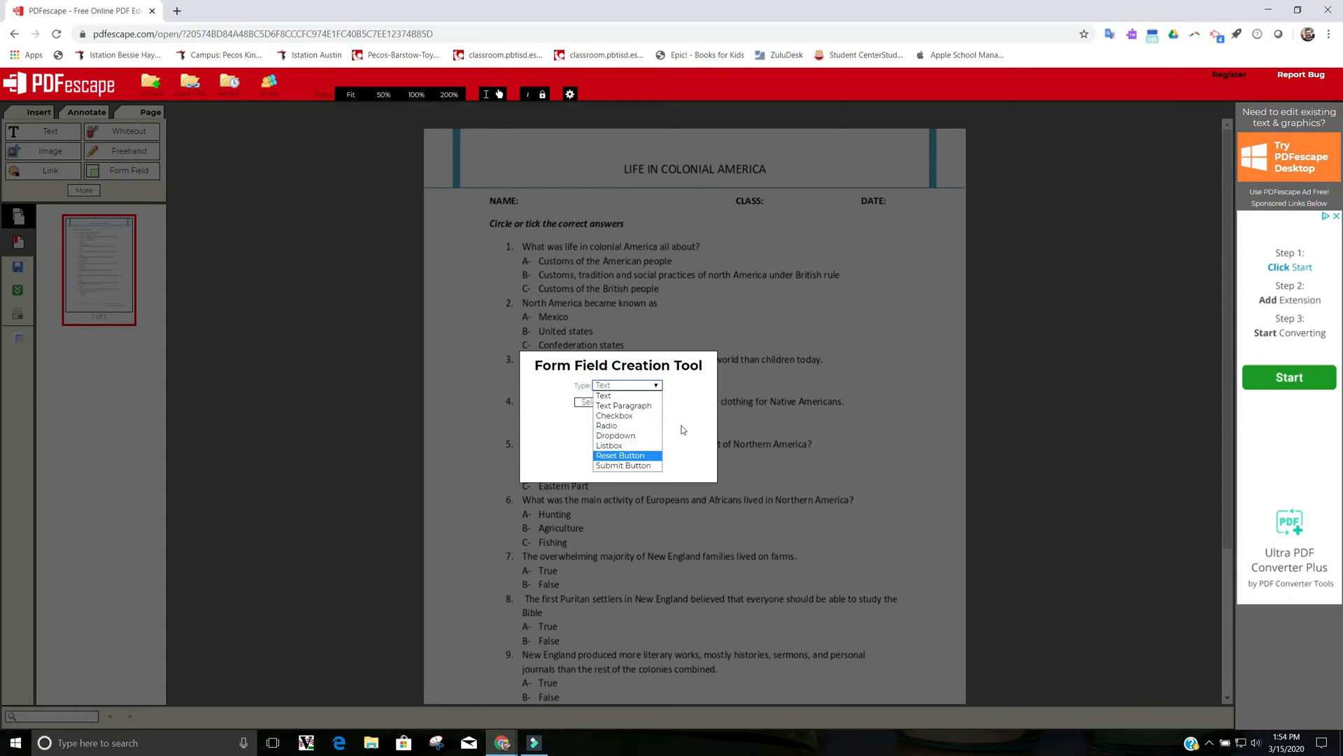
{"action": "left_click", "coordinate": [624, 396]}
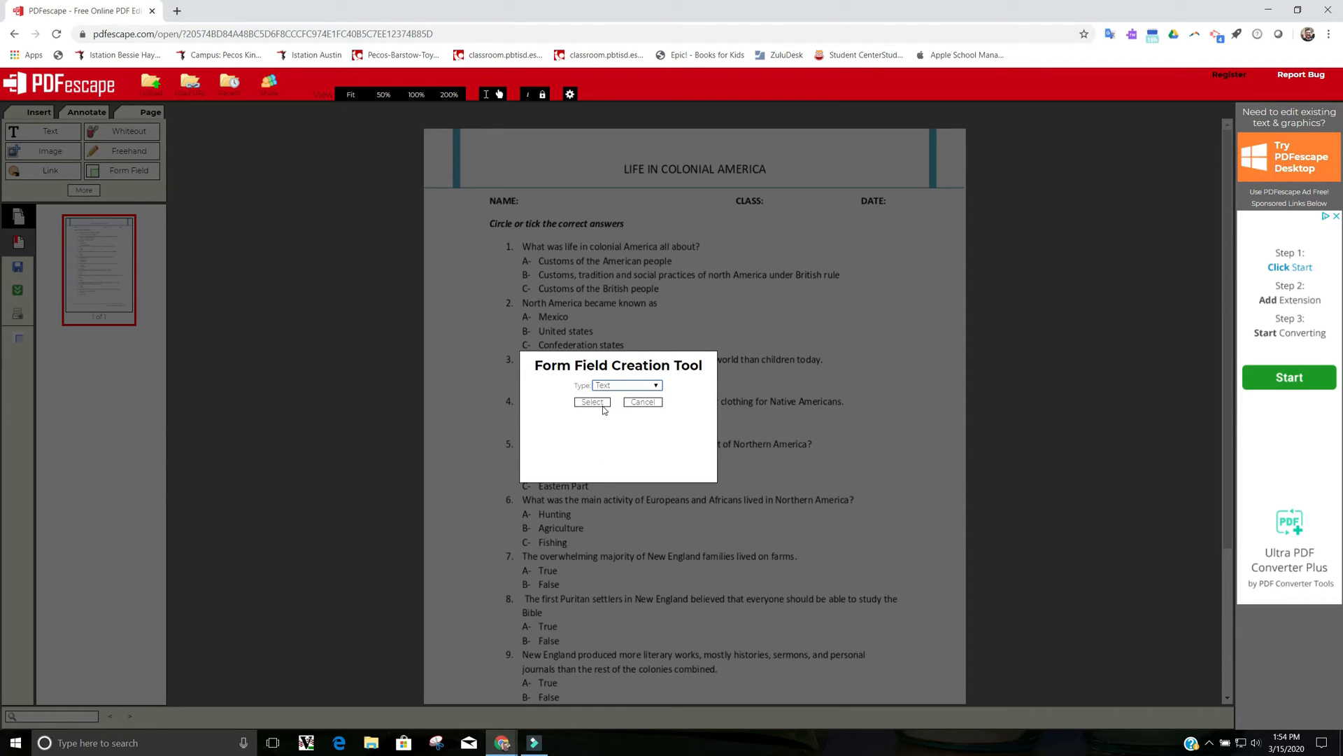
{"action": "left_click", "coordinate": [606, 403]}
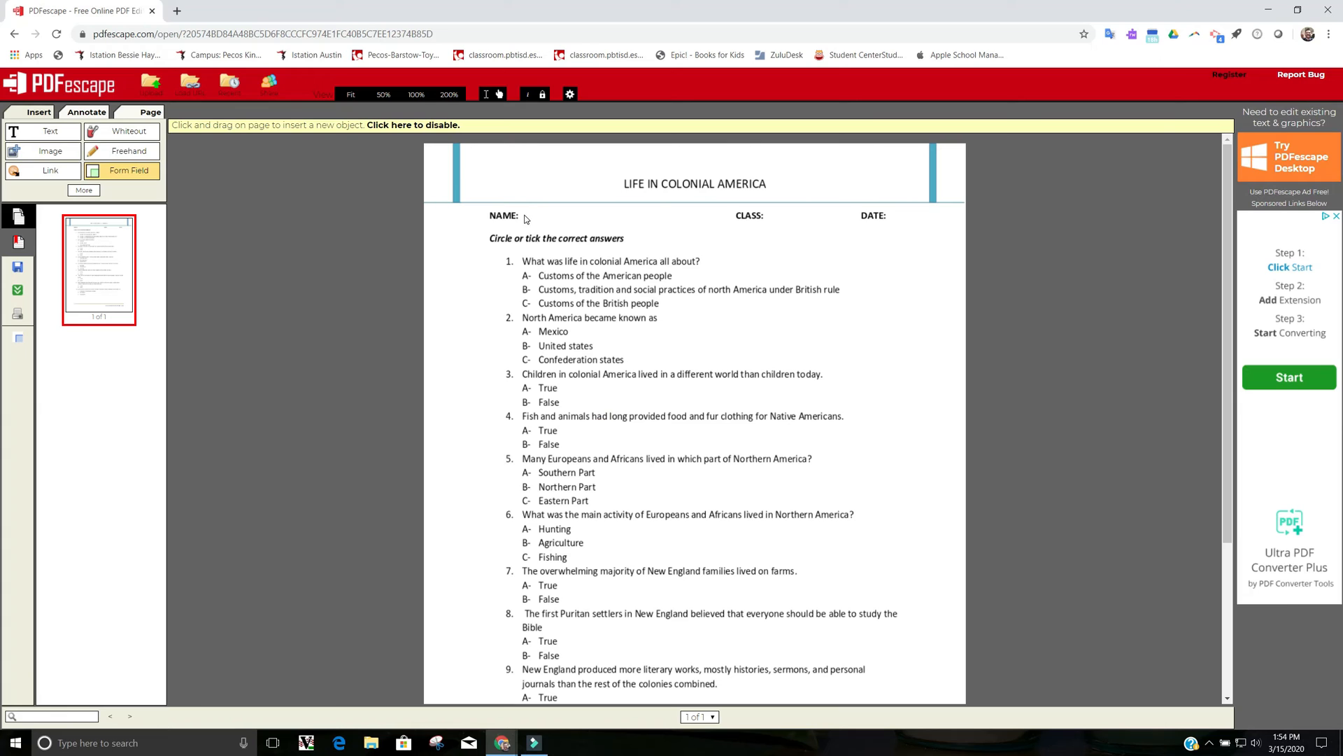
{"action": "left_click", "coordinate": [526, 219]}
{"action": "left_click_drag", "start_coordinate": [551, 226], "coordinate": [549, 219]}
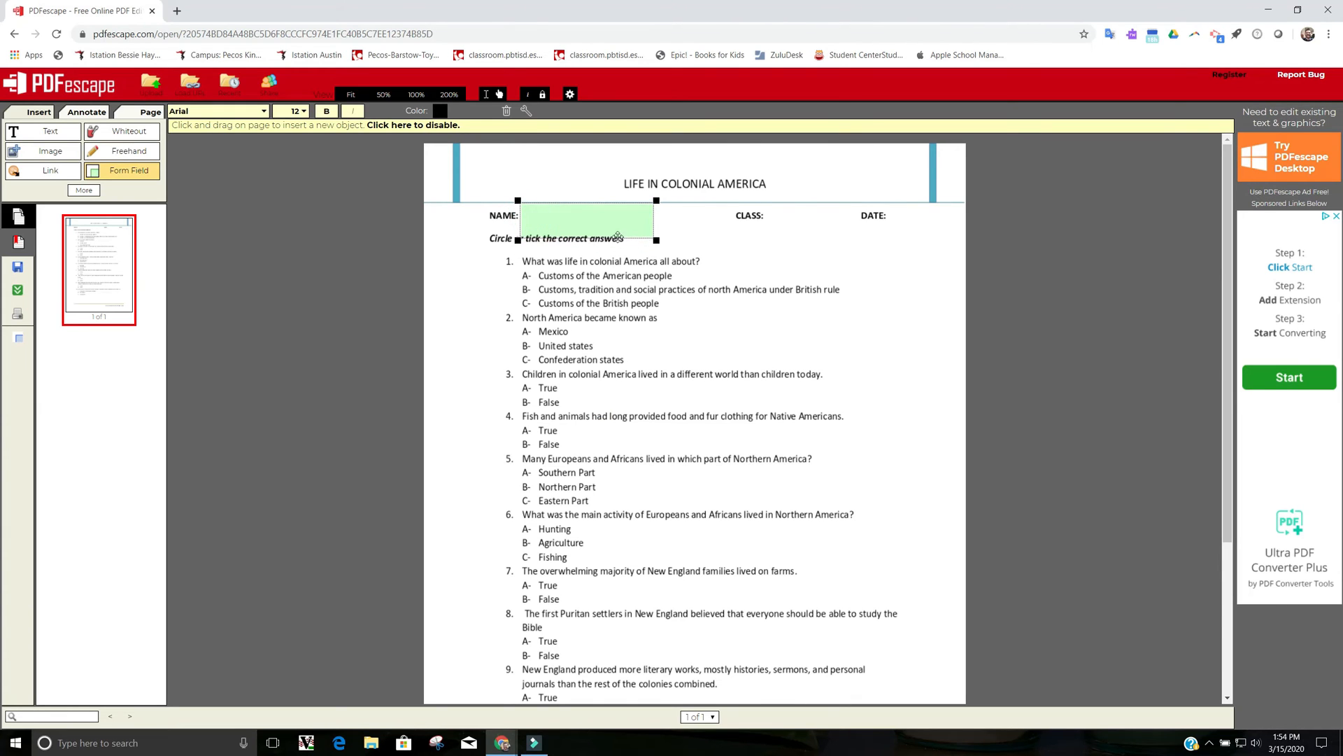
{"action": "left_click_drag", "start_coordinate": [656, 240], "coordinate": [691, 226]}
{"action": "left_click_drag", "start_coordinate": [598, 218], "coordinate": [599, 221]}
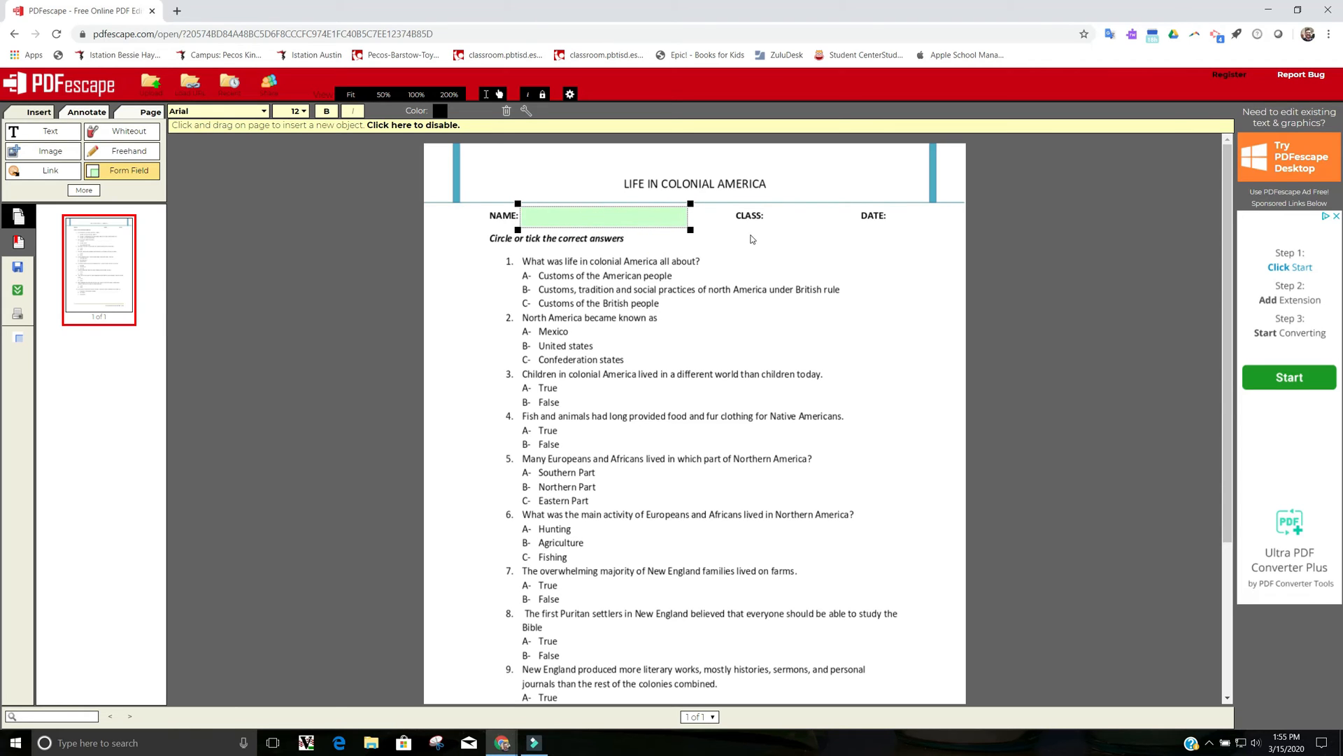
Add text form fields beside the CLASS and DATE labels, each sized to fit its header space.
{"action": "mouse_move", "coordinate": [761, 236]}
{"action": "left_mouse_down"}
{"action": "mouse_move", "coordinate": [896, 274]}
{"action": "mouse_move", "coordinate": [811, 221]}
{"action": "mouse_move", "coordinate": [860, 230]}
{"action": "left_mouse_up"}
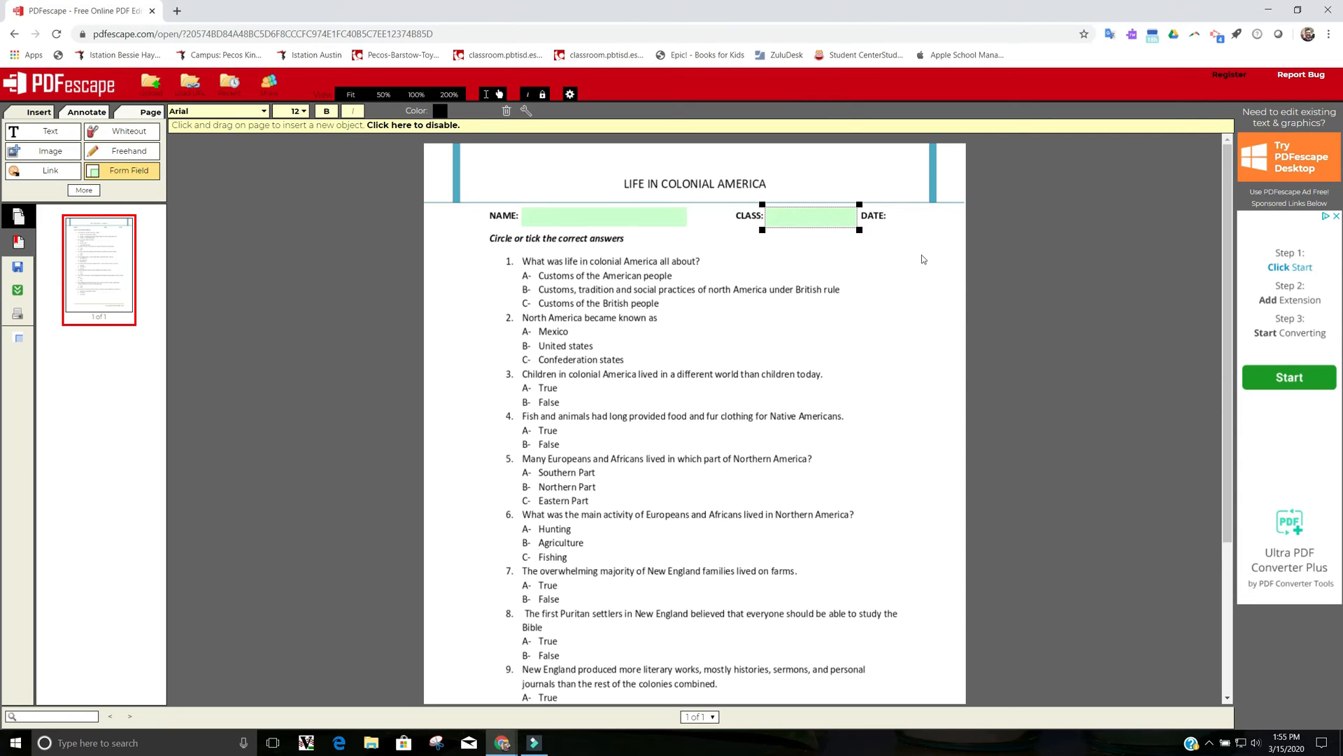
{"action": "left_click", "coordinate": [903, 319]}
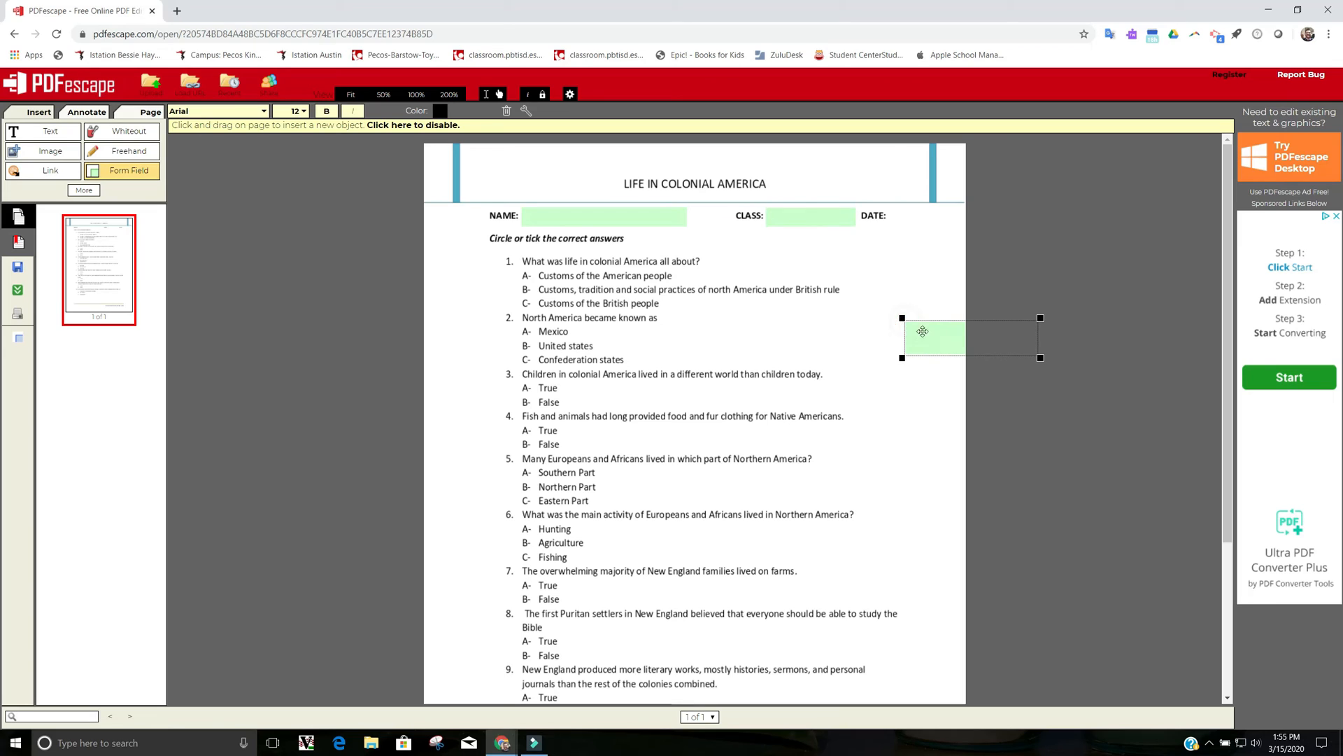
{"action": "left_click_drag", "start_coordinate": [944, 343], "coordinate": [883, 228]}
{"action": "left_click_drag", "start_coordinate": [969, 228], "coordinate": [959, 227]}
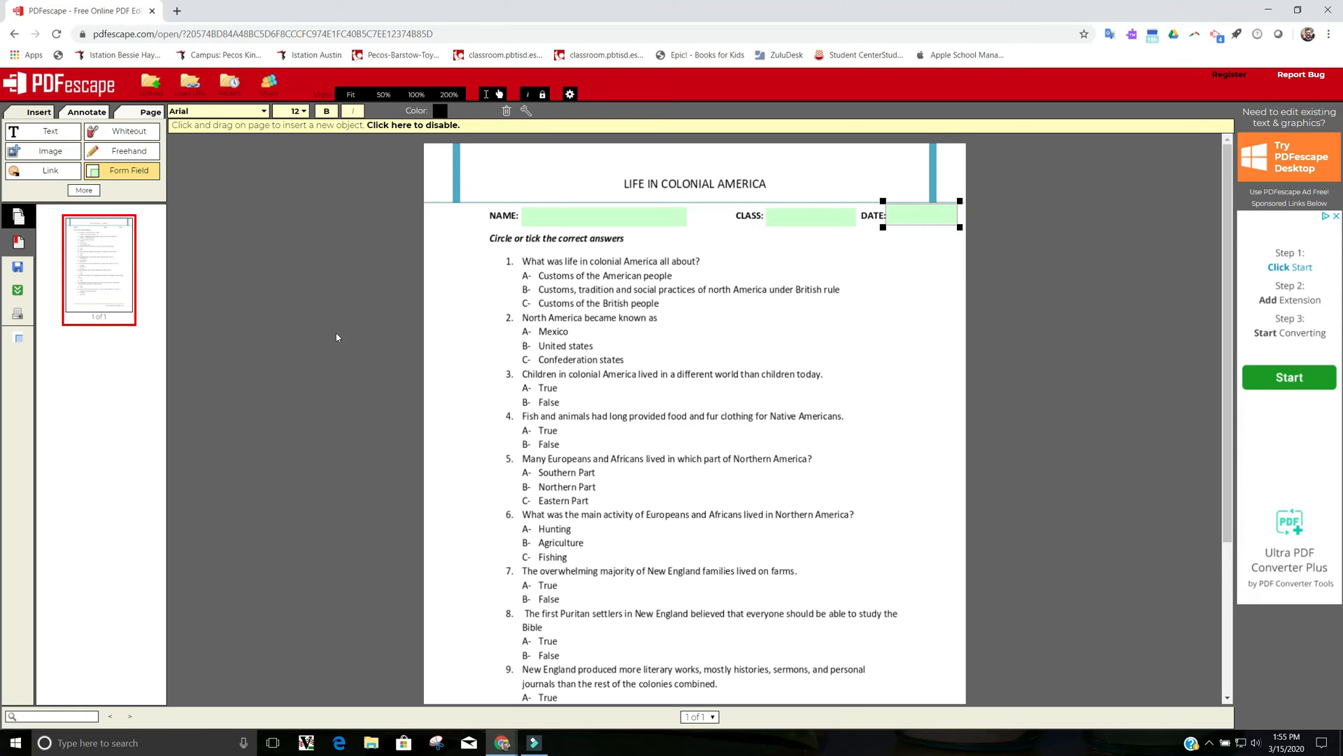
{"action": "left_click", "coordinate": [324, 305]}
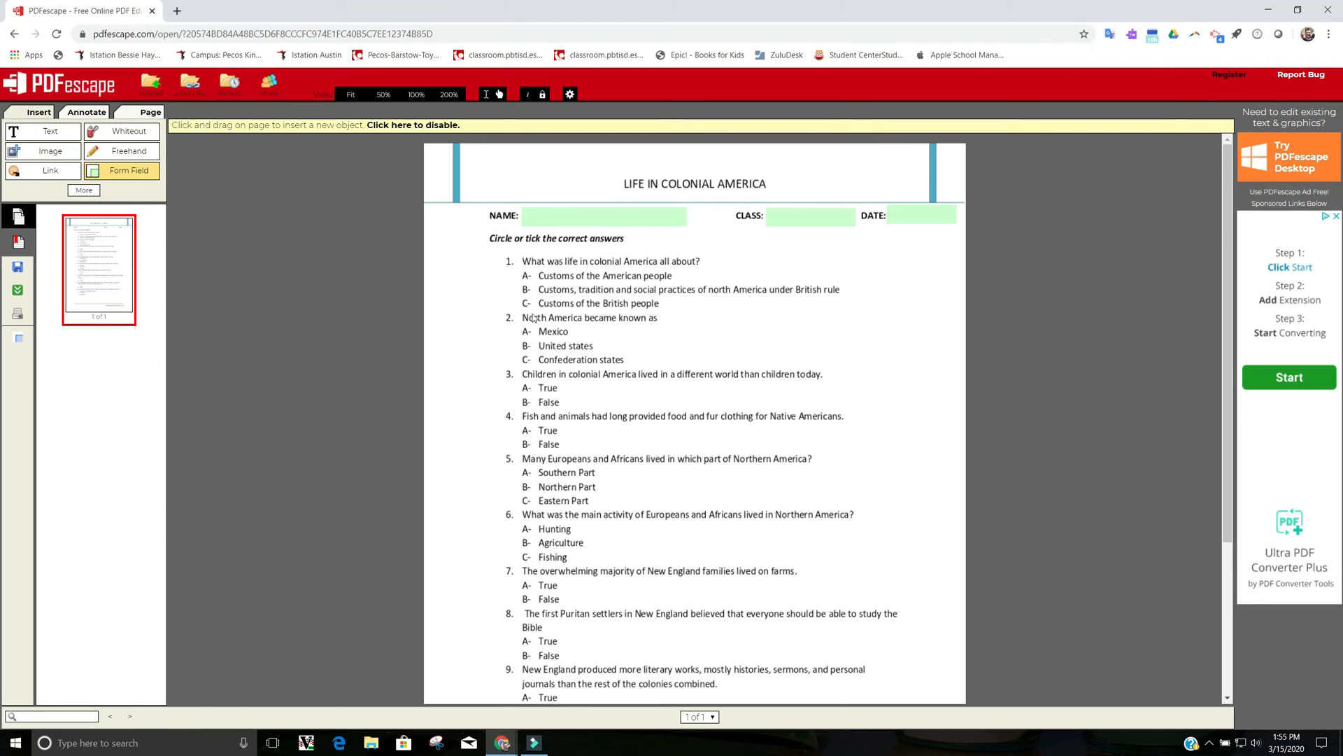
Insert a Radio form field in front of answer A of question 1.
{"action": "left_click", "coordinate": [128, 174]}
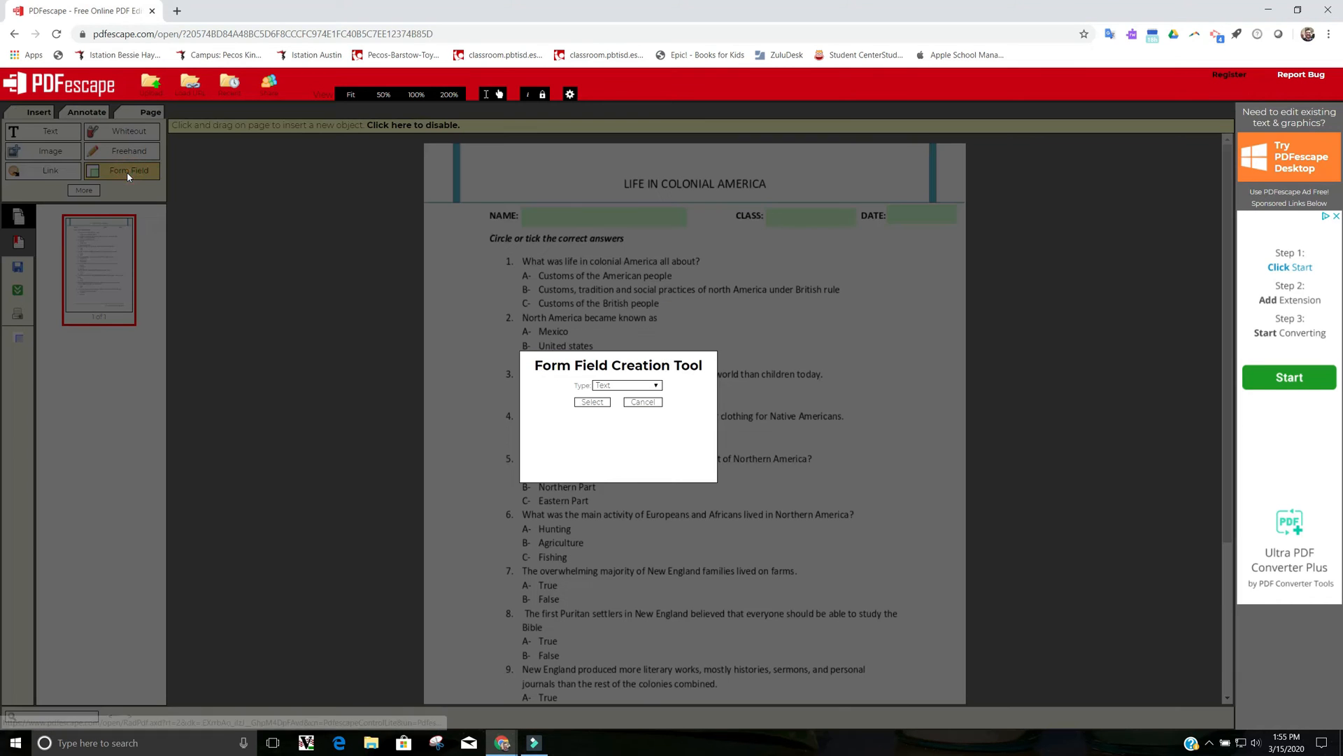
{"action": "left_click", "coordinate": [633, 385]}
{"action": "left_click", "coordinate": [614, 425]}
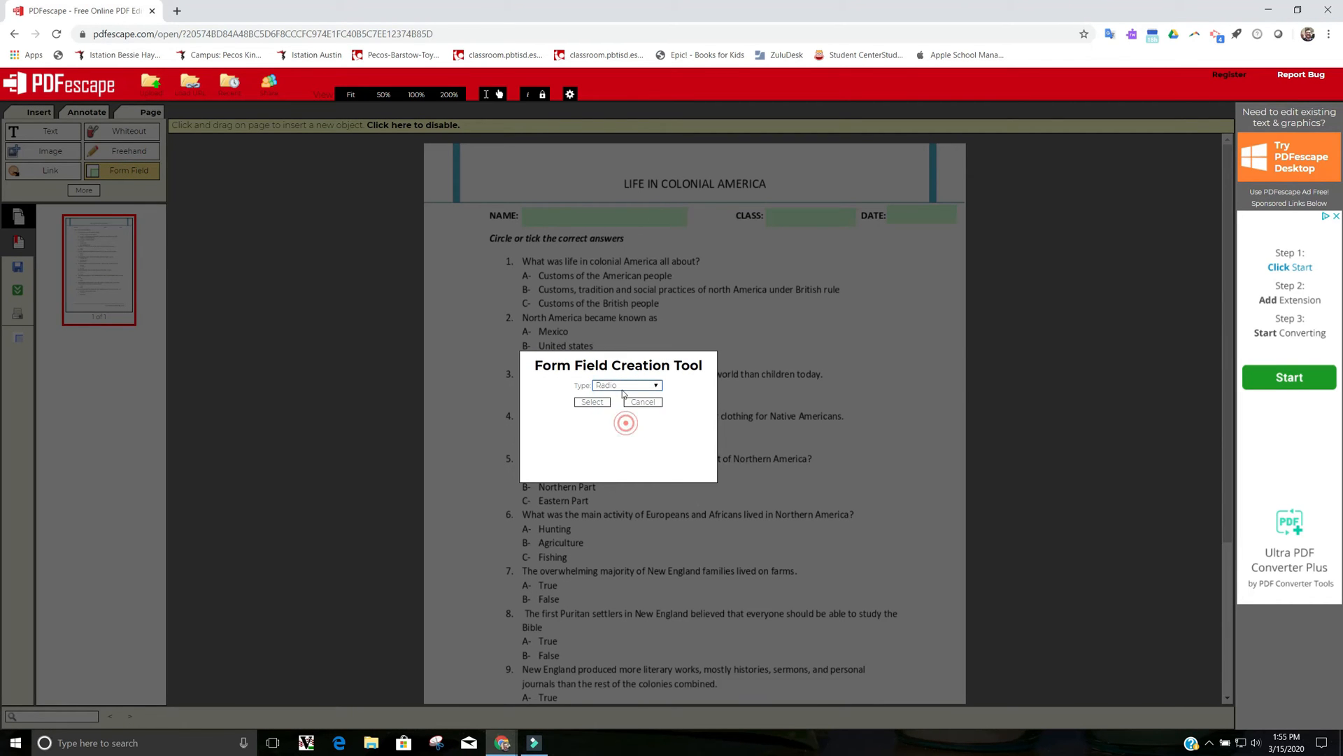
{"action": "left_click", "coordinate": [592, 402]}
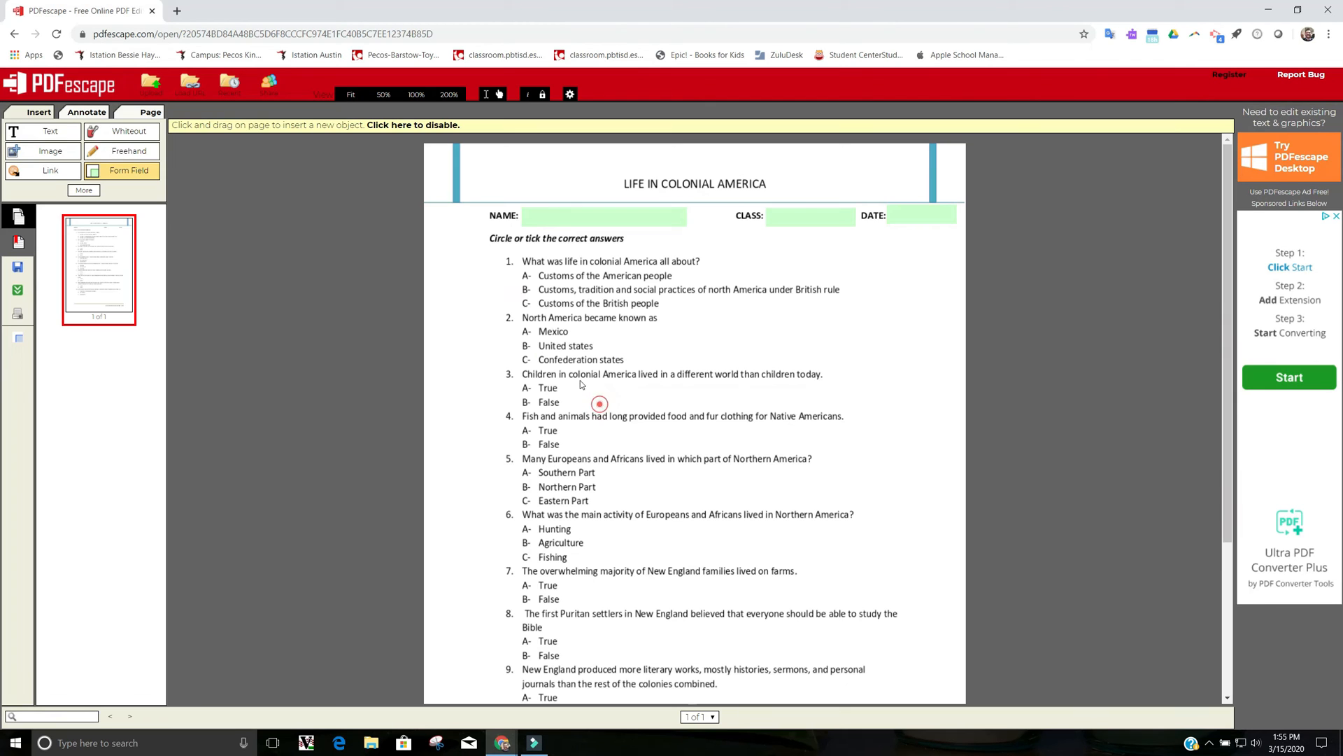
{"action": "left_click", "coordinate": [513, 279]}
{"action": "left_click", "coordinate": [531, 297]}
{"action": "left_click_drag", "start_coordinate": [531, 296], "coordinate": [517, 275]}
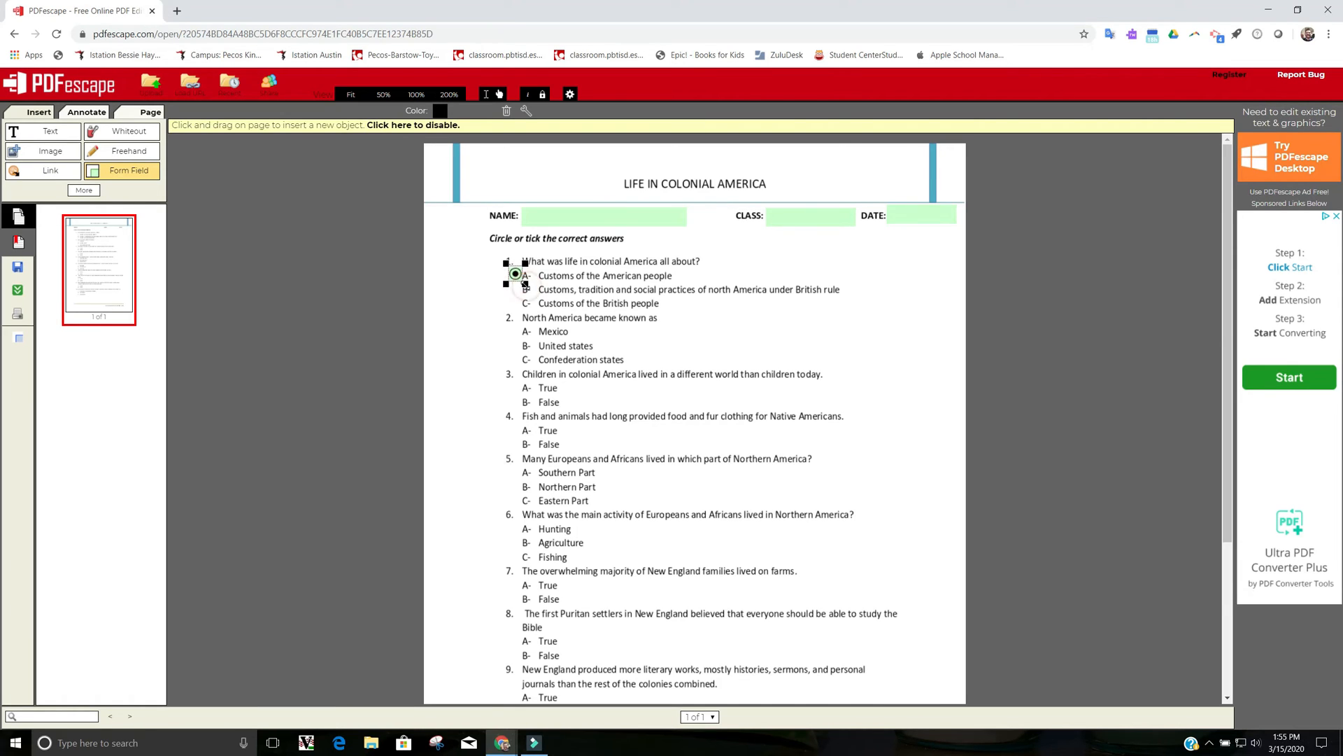
{"action": "left_click_drag", "start_coordinate": [517, 277], "coordinate": [518, 282]}
Add radio buttons in front of answers B and C of question 1, aligned under the one for answer A.
{"action": "left_click", "coordinate": [546, 304]}
{"action": "left_click_drag", "start_coordinate": [550, 309], "coordinate": [518, 290]}
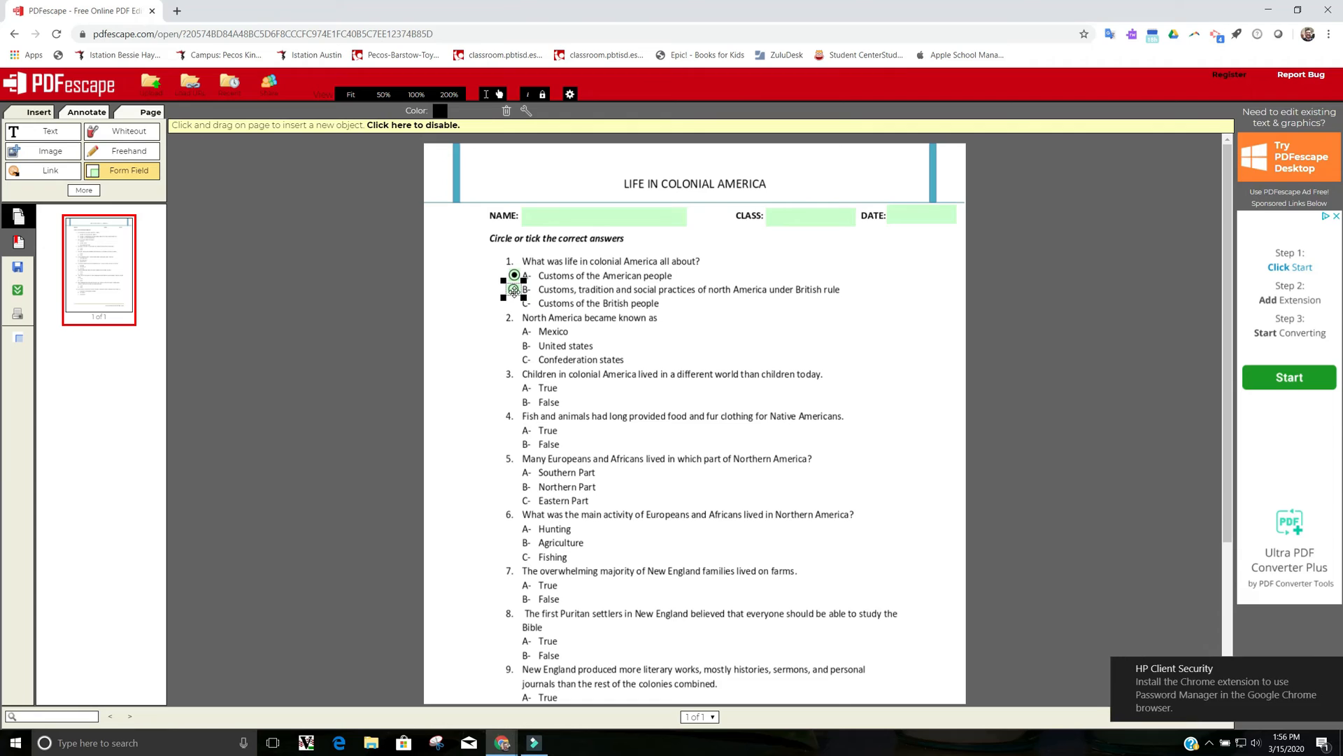
{"action": "left_click_drag", "start_coordinate": [551, 308], "coordinate": [521, 310]}
{"action": "left_click", "coordinate": [515, 303]}
{"action": "left_click_drag", "start_coordinate": [512, 303], "coordinate": [514, 302]}
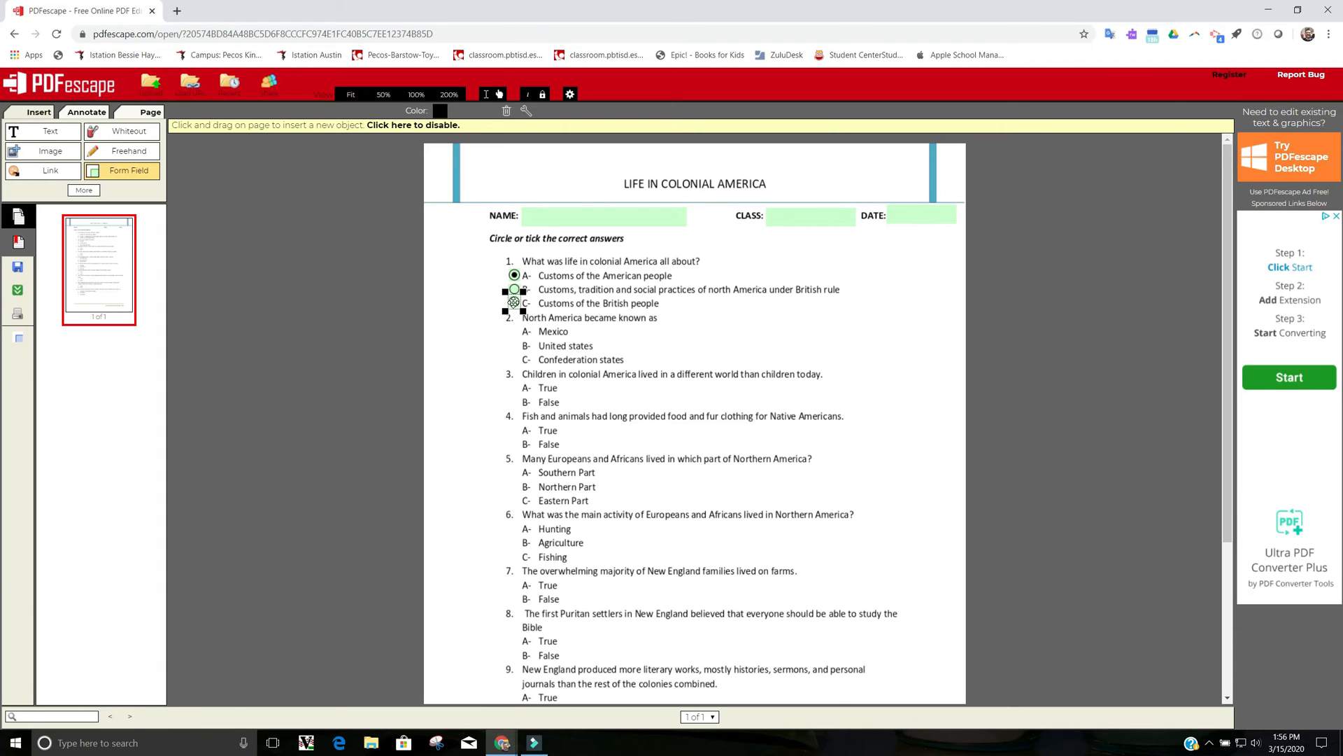
{"action": "left_click", "coordinate": [375, 335]}
{"action": "scroll", "coordinate": [665, 418], "scroll_direction": "down", "scroll_amount": 2}
{"action": "scroll", "coordinate": [664, 418], "scroll_direction": "up", "scroll_amount": 2}
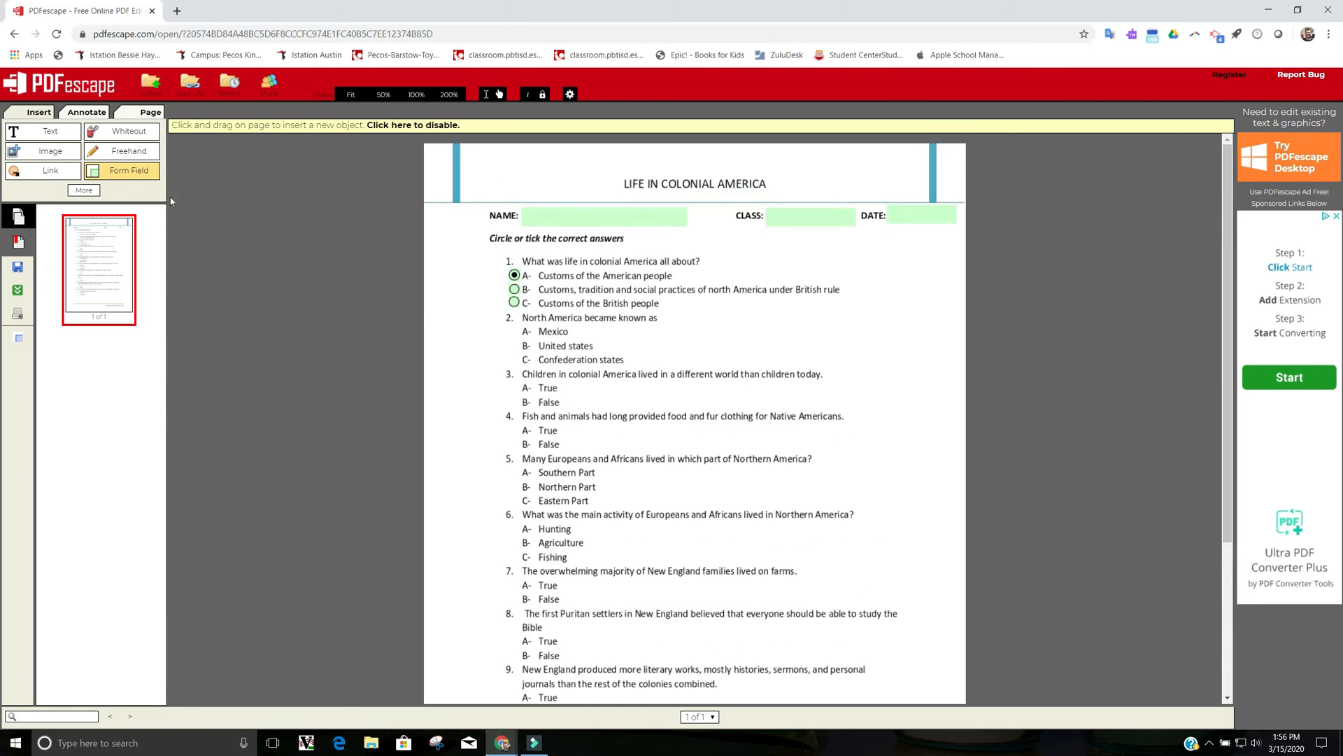
{"action": "left_click", "coordinate": [112, 170]}
{"action": "left_click", "coordinate": [608, 384]}
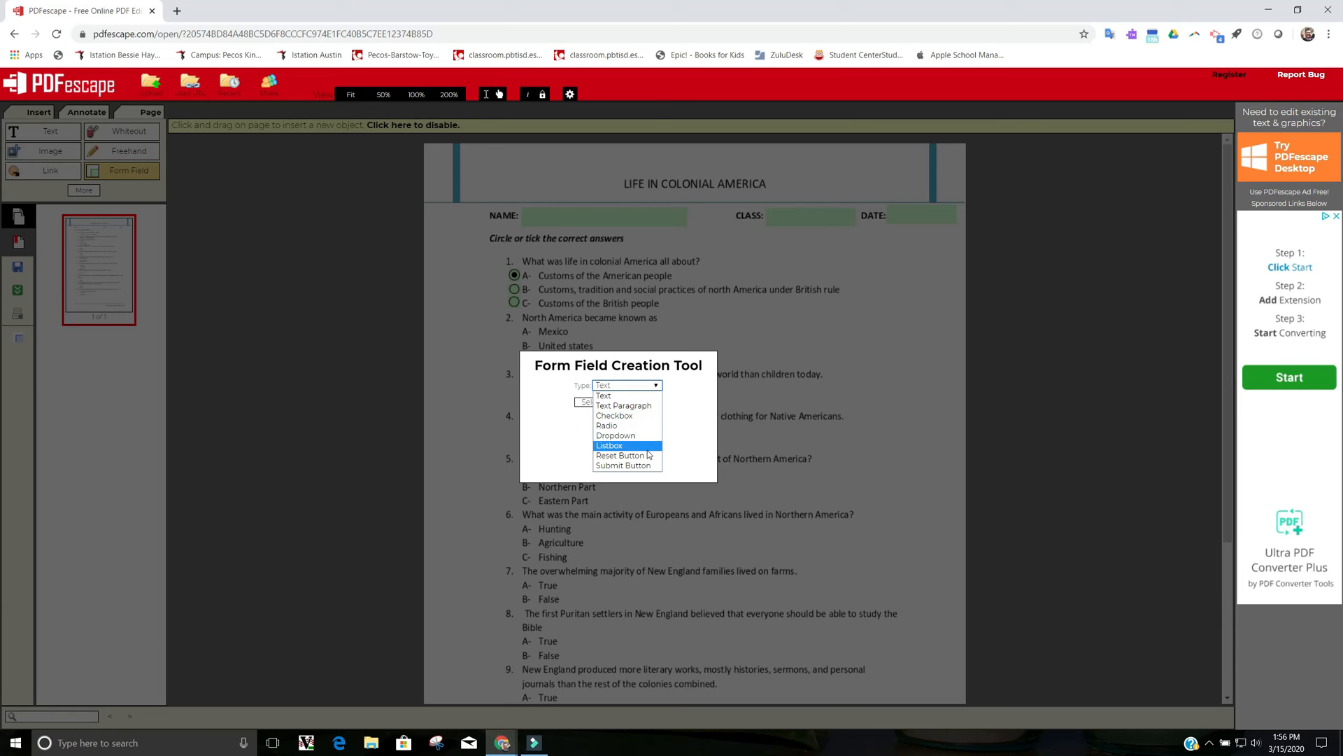
{"action": "left_click", "coordinate": [280, 355]}
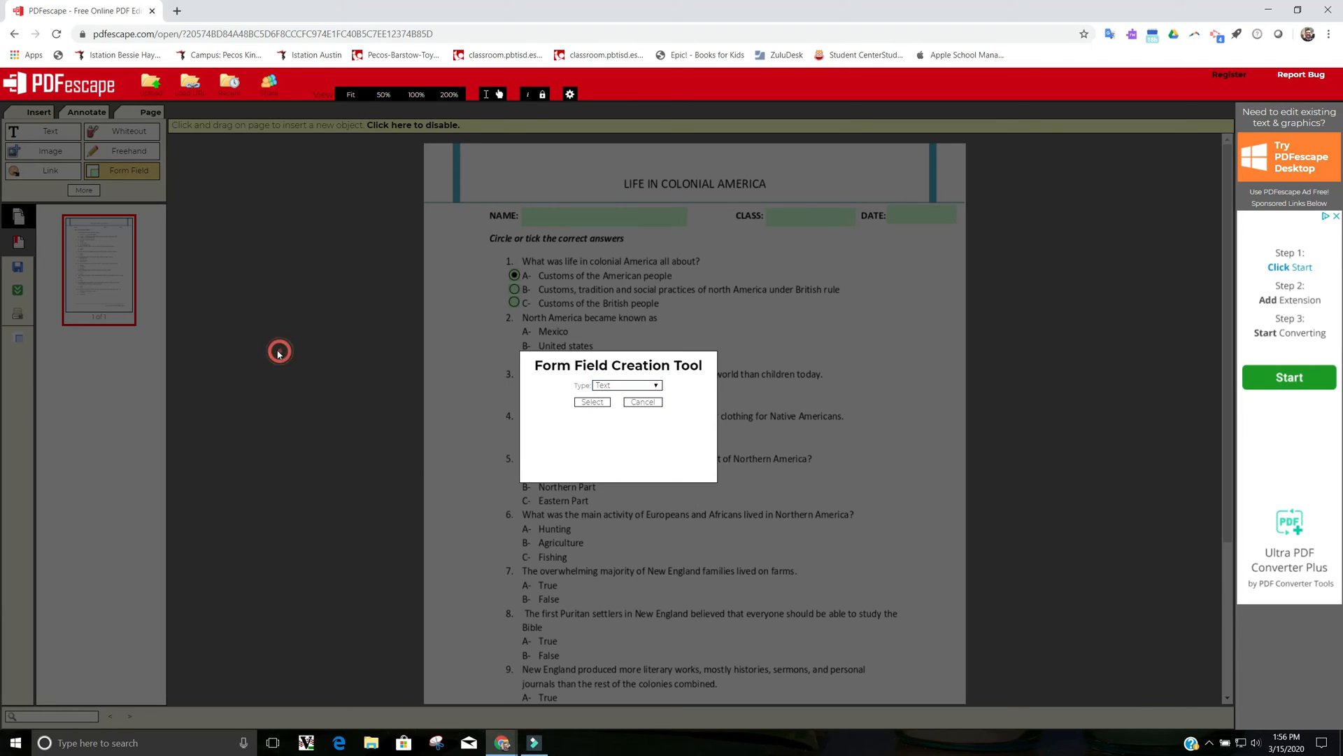
{"action": "left_click", "coordinate": [650, 403]}
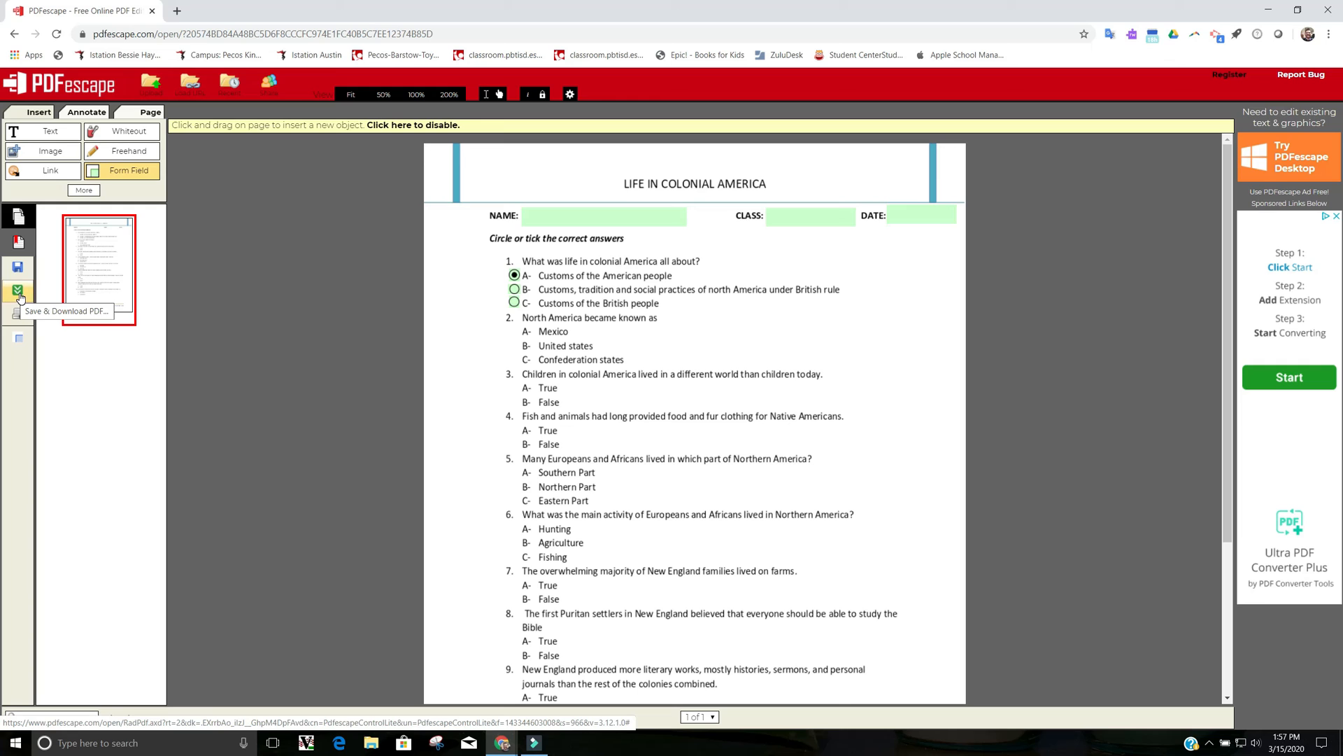
Save and download the form PDF and view it in Adobe Acrobat Reader at 100% zoom.
{"action": "left_click", "coordinate": [20, 298]}
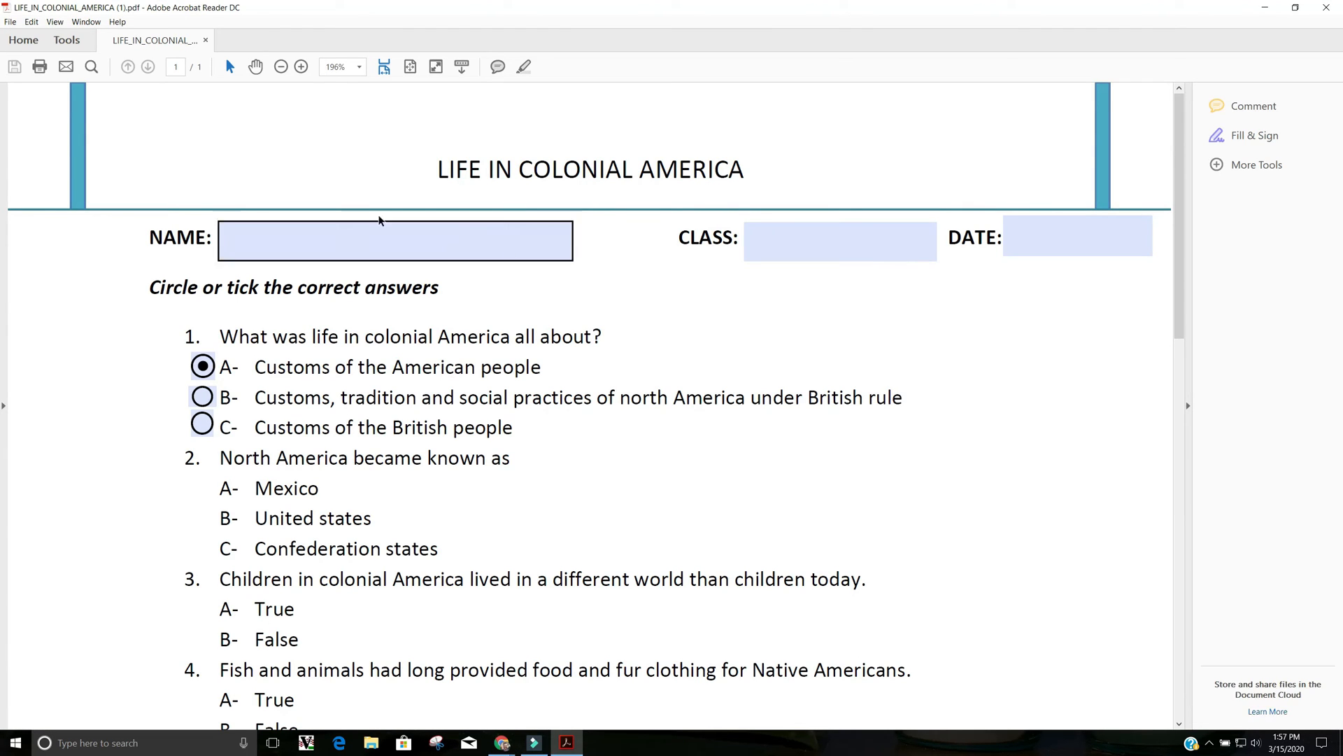
{"action": "left_click", "coordinate": [281, 67]}
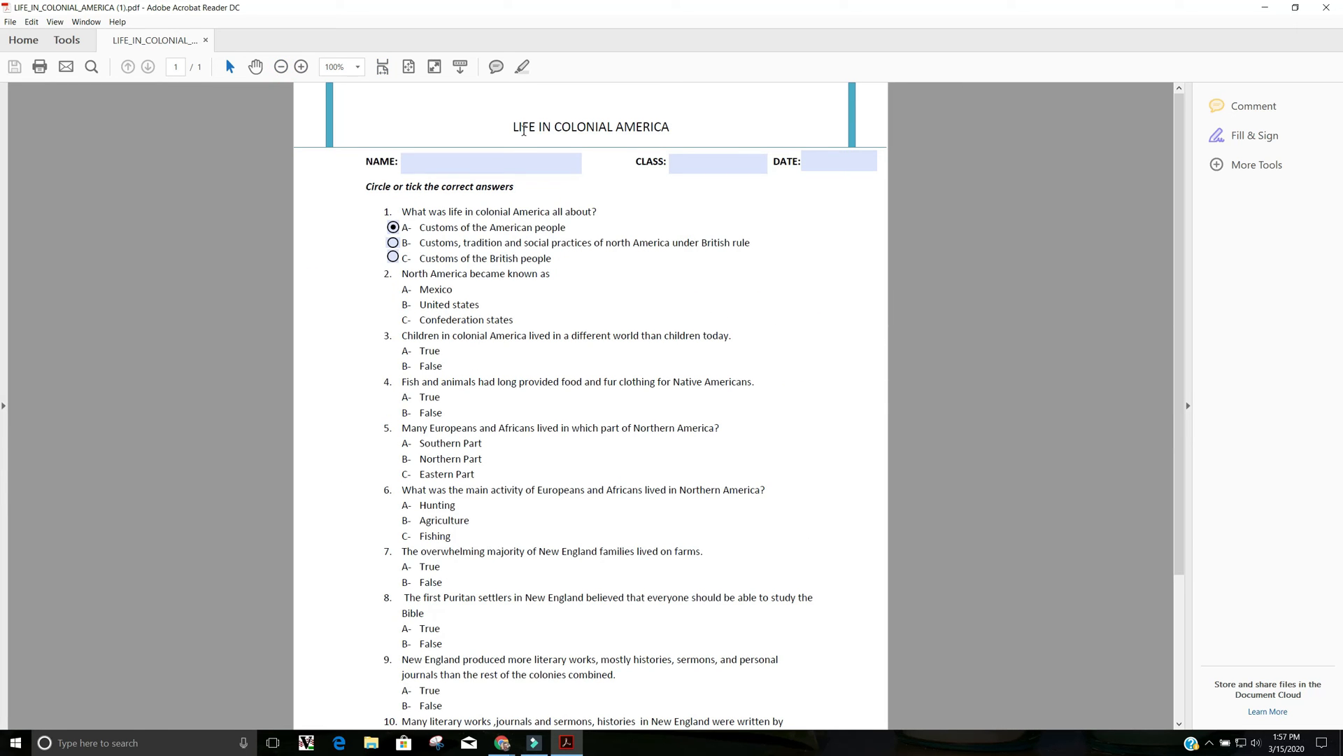
Fill in the student's name in the NAME field and US Hist in the CLASS field.
{"action": "left_click", "coordinate": [480, 160]}
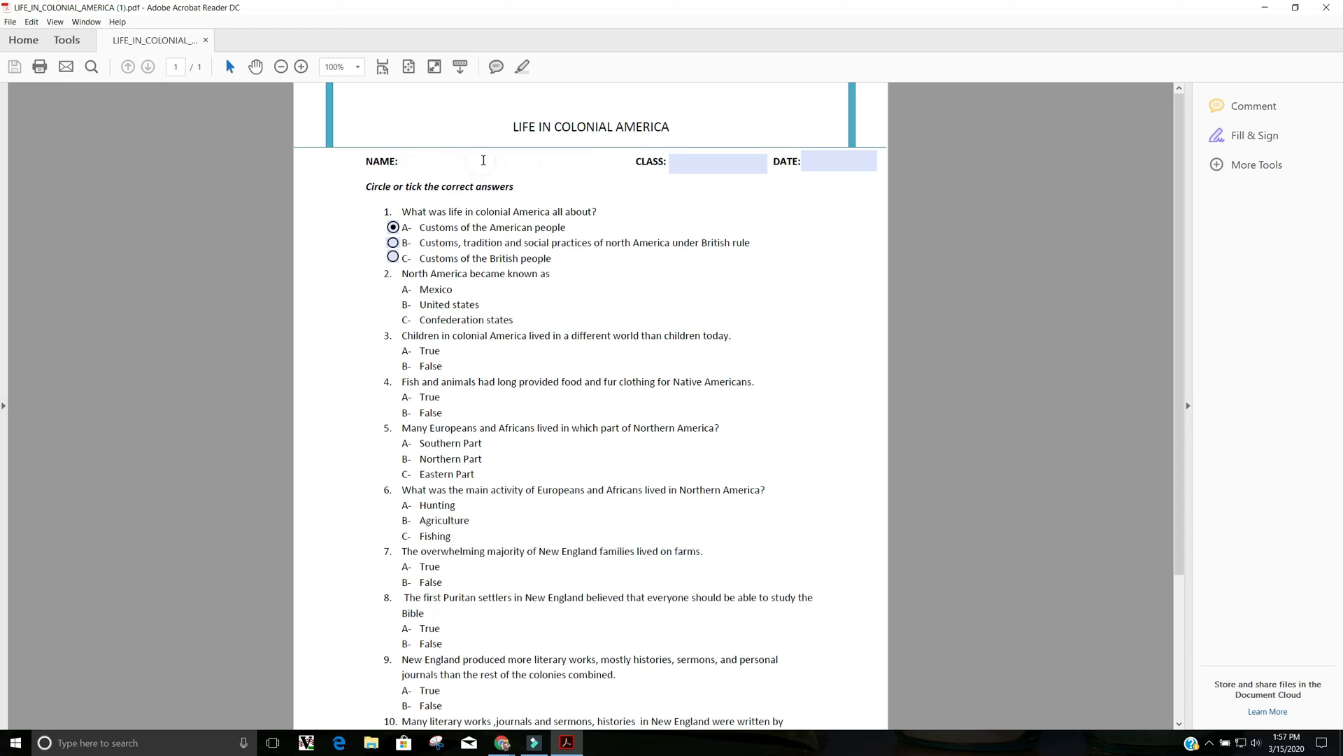
{"action": "type", "text": "Caleb"}
{"action": "left_click", "coordinate": [691, 160]}
{"action": "type", "text": "US Hist"}
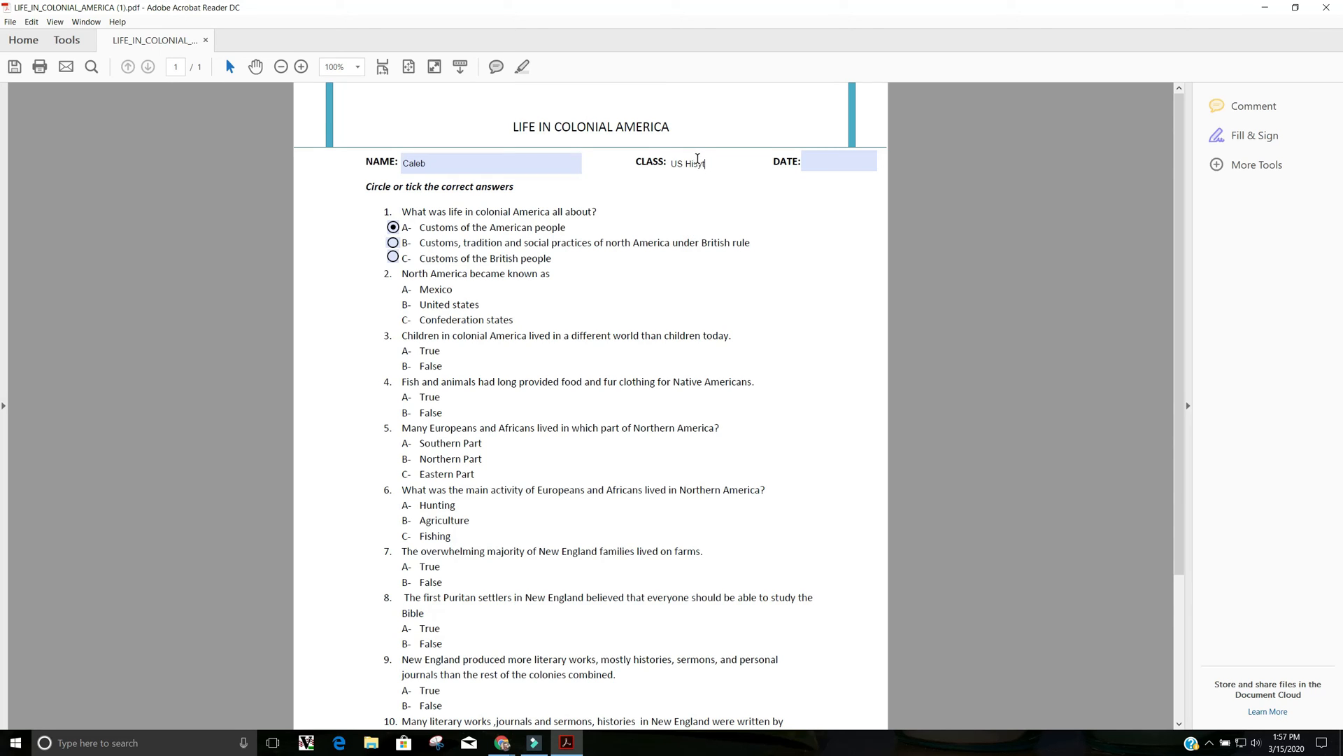
{"action": "key", "text": "BackSpace"}
{"action": "key", "text": "BackSpace"}
{"action": "type", "text": "t"}
Enter 3/15/2020 in the DATE field and select answer A for question 1.
{"action": "left_click", "coordinate": [823, 164]}
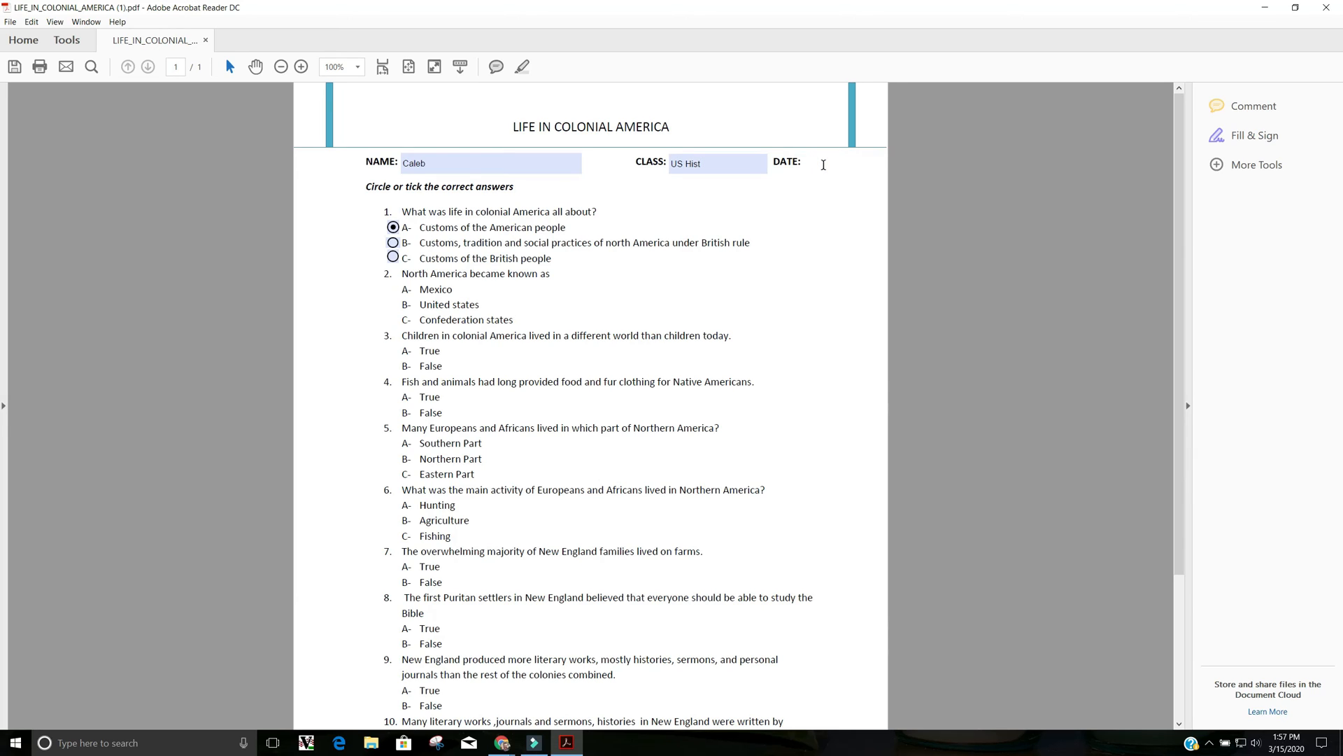
{"action": "type", "text": "3/15/2020"}
{"action": "left_click", "coordinate": [393, 229]}
{"action": "left_click", "coordinate": [976, 376]}
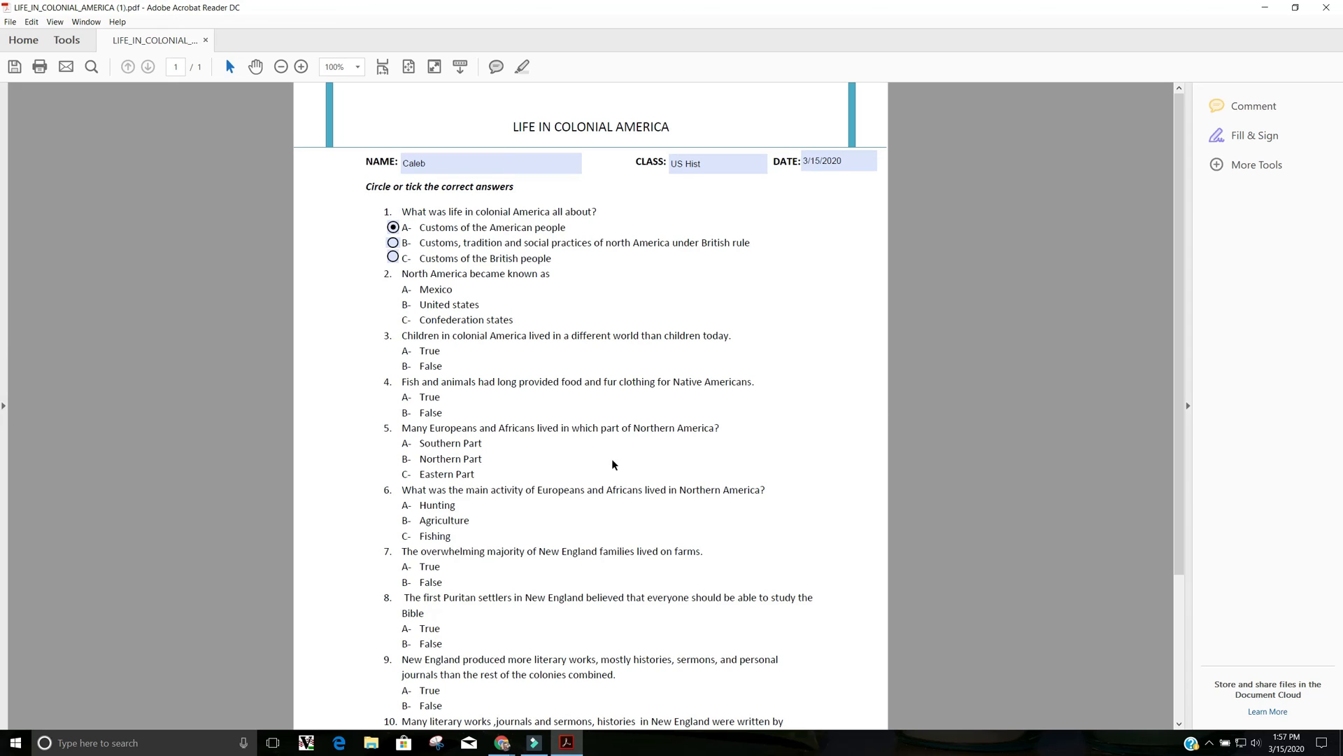